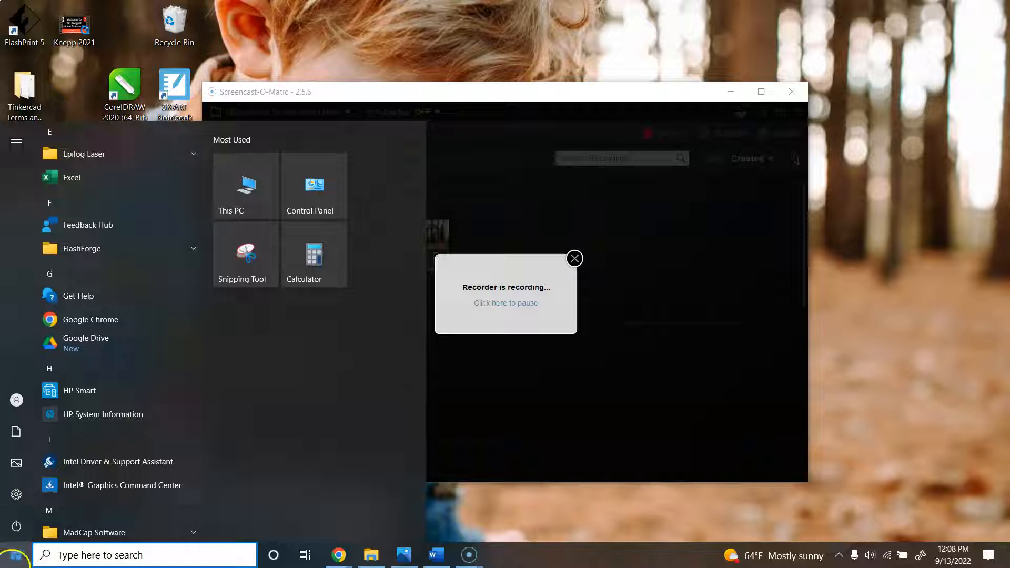
Launch CutStudio from the Roland CutStudio folder in the list of installed programs.
{"action": "scroll", "coordinate": [121, 448], "scroll_direction": "down", "scroll_amount": 2}
{"action": "scroll", "coordinate": [121, 448], "scroll_direction": "down", "scroll_amount": 6}
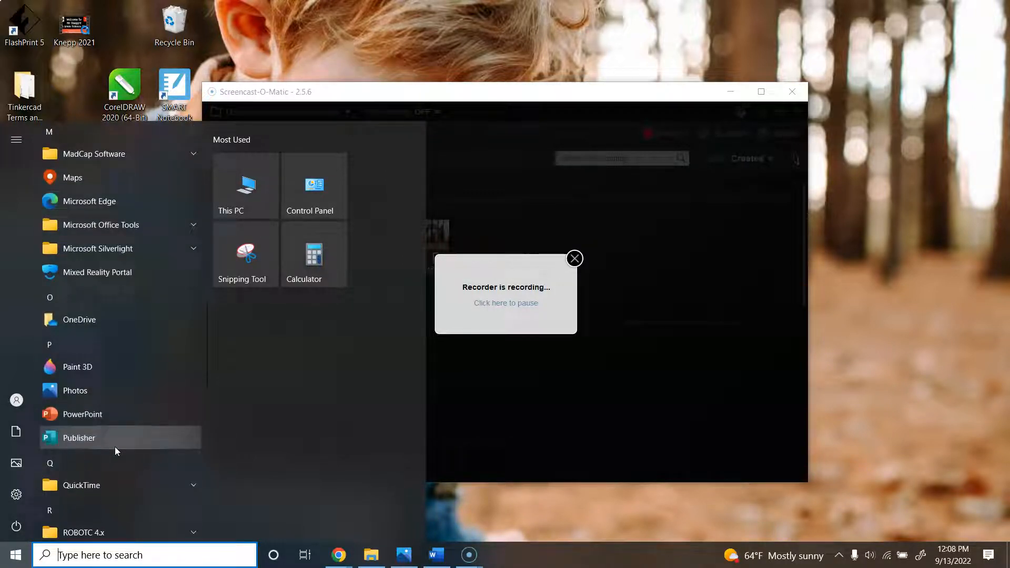
{"action": "scroll", "coordinate": [114, 446], "scroll_direction": "down", "scroll_amount": 3}
{"action": "left_click", "coordinate": [113, 434]}
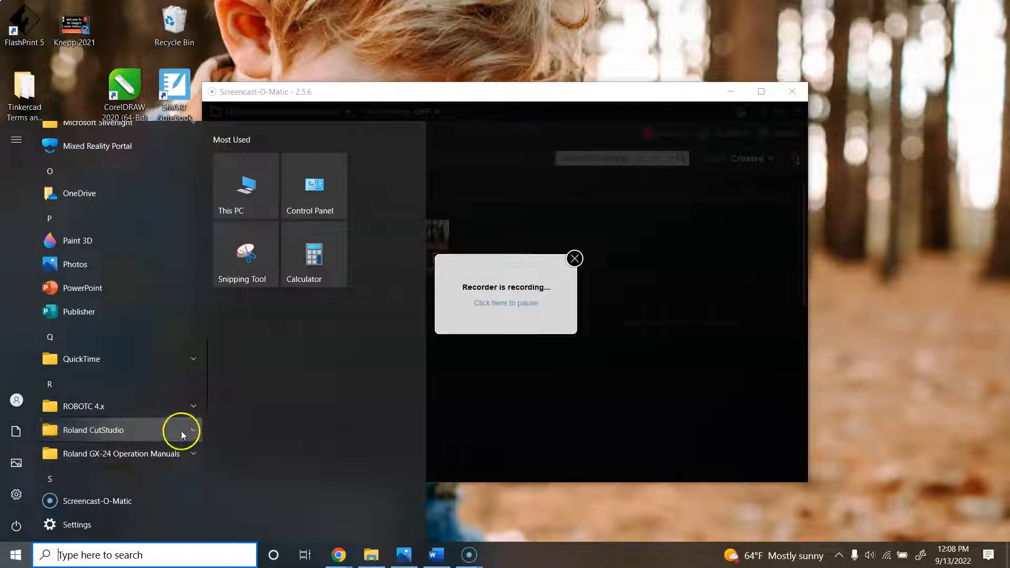
{"action": "left_click", "coordinate": [192, 430]}
{"action": "left_click", "coordinate": [117, 453]}
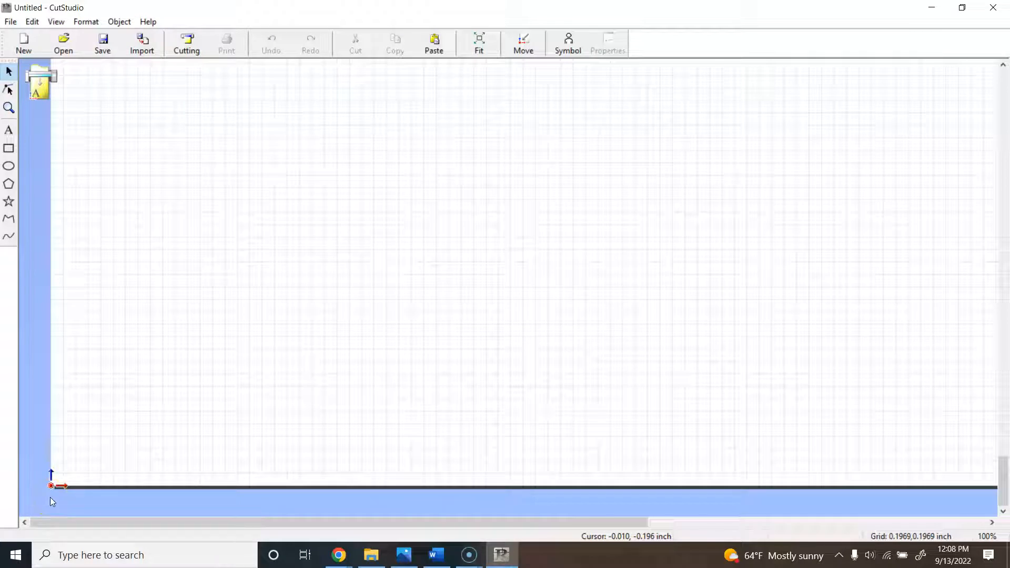
{"action": "left_click", "coordinate": [87, 522]}
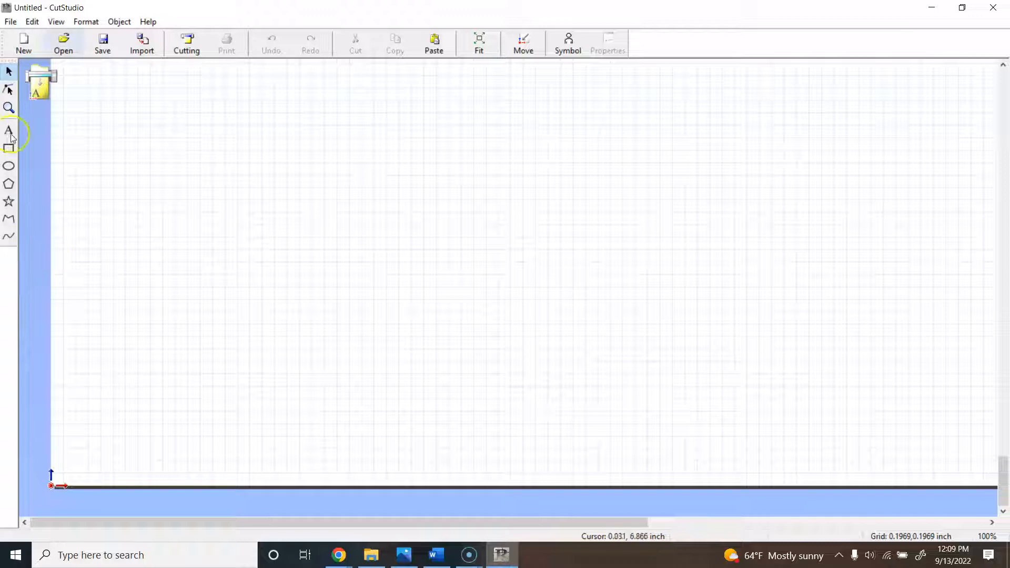
{"action": "left_click", "coordinate": [10, 22]}
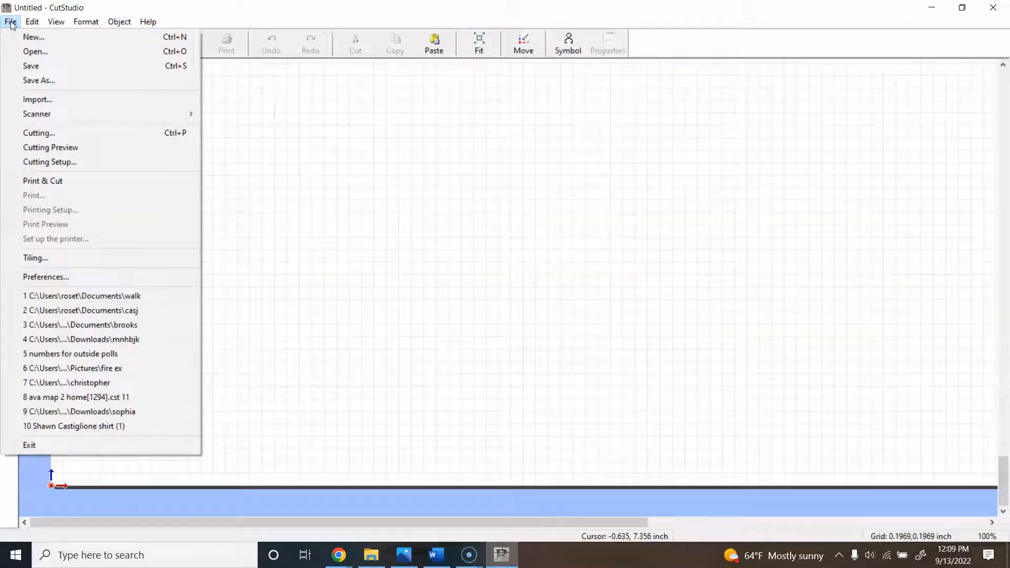
{"action": "left_click", "coordinate": [31, 23]}
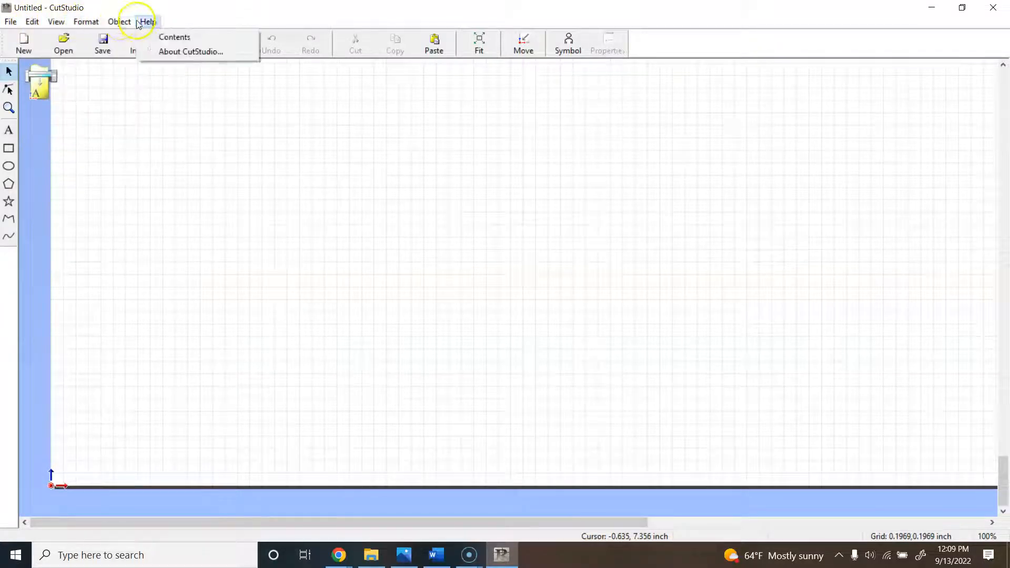
{"action": "mouse_move", "coordinate": [115, 24]}
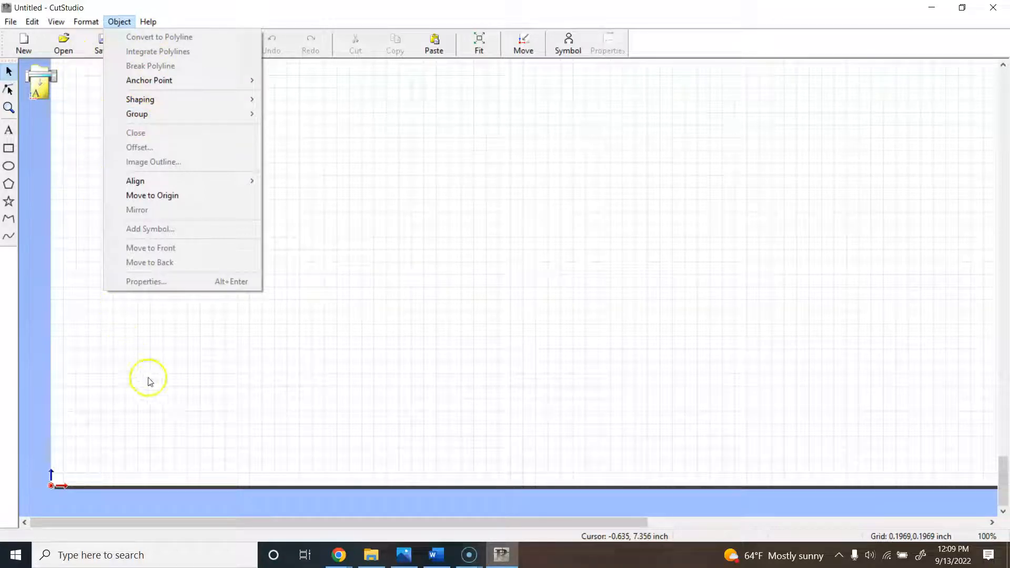
{"action": "left_click", "coordinate": [11, 78]}
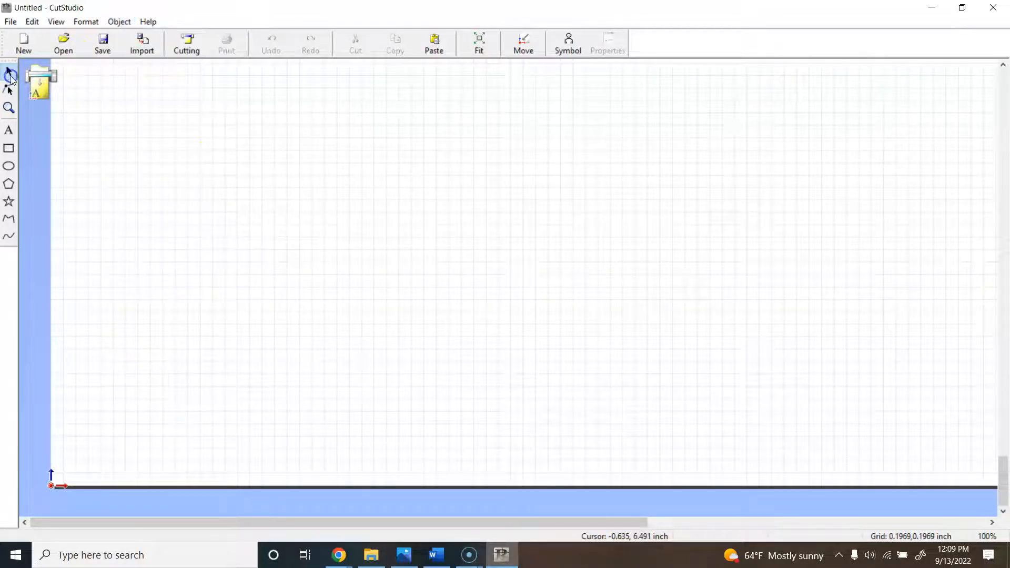
{"action": "left_click", "coordinate": [8, 91]}
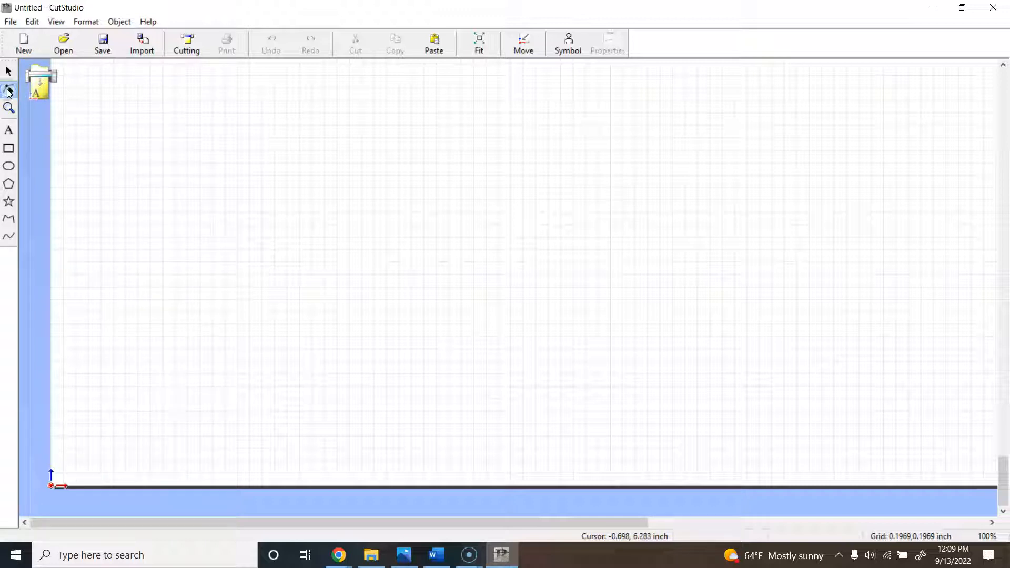
{"action": "left_click", "coordinate": [7, 71]}
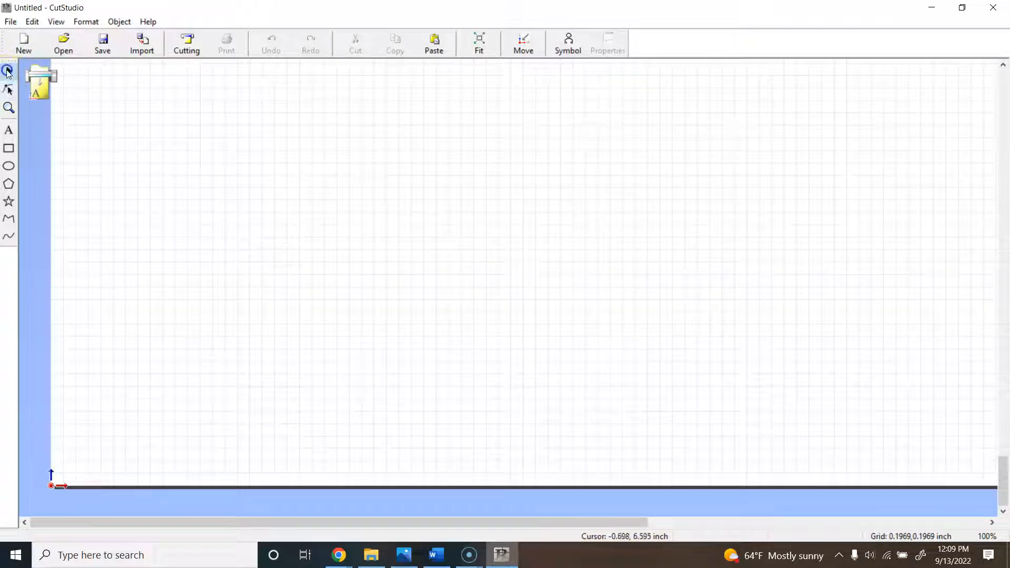
{"action": "left_click", "coordinate": [9, 86]}
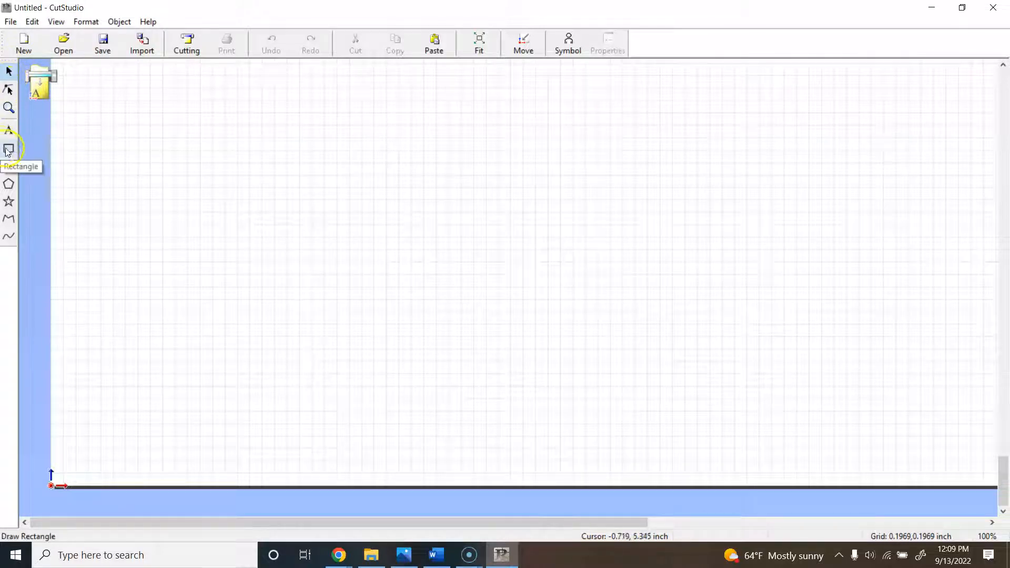
{"action": "left_click", "coordinate": [8, 184]}
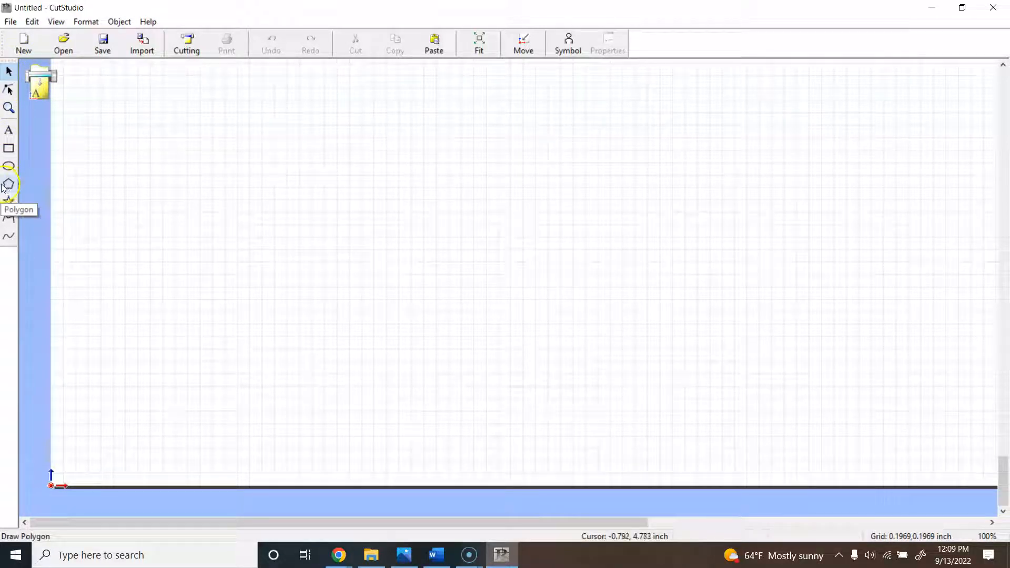
Draw a closed eight-point polyline about 2.9 by 2.5 inches near the page's left edge.
{"action": "left_click", "coordinate": [8, 220]}
{"action": "left_click", "coordinate": [133, 199]}
{"action": "left_click", "coordinate": [199, 153]}
{"action": "left_click", "coordinate": [269, 197]}
{"action": "left_click", "coordinate": [270, 271]}
{"action": "left_click", "coordinate": [238, 310]}
{"action": "left_click", "coordinate": [175, 310]}
{"action": "left_click", "coordinate": [128, 303]}
{"action": "left_click", "coordinate": [128, 301]}
{"action": "left_click", "coordinate": [88, 240]}
{"action": "left_click", "coordinate": [133, 200]}
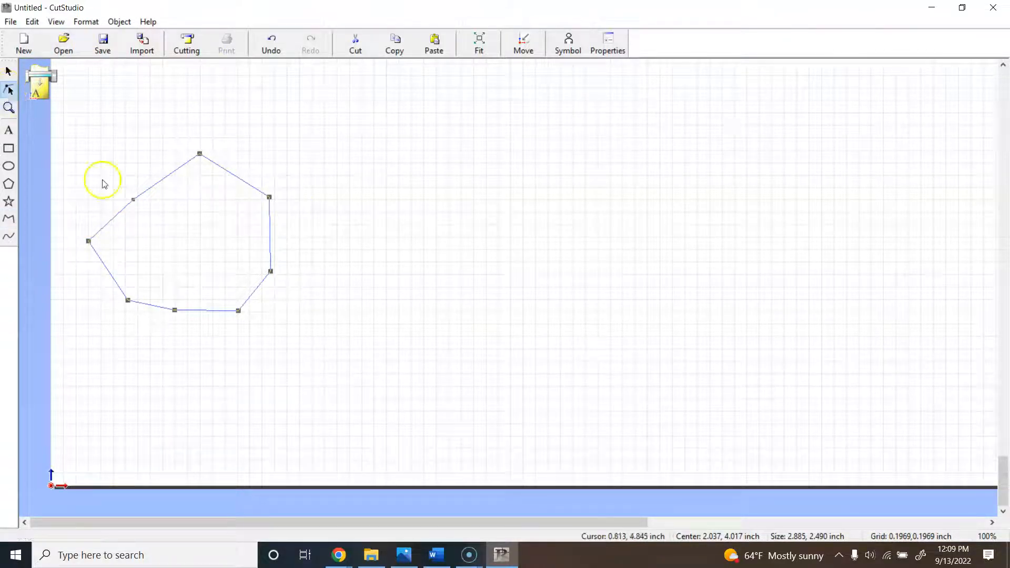
Reshape the polyline by pulling its upper-left point outward, lowering the top and upper-right points, and raising the lower-left point.
{"action": "mouse_move", "coordinate": [132, 201]}
{"action": "left_mouse_down"}
{"action": "mouse_move", "coordinate": [140, 151]}
{"action": "mouse_move", "coordinate": [162, 116]}
{"action": "mouse_move", "coordinate": [212, 101]}
{"action": "mouse_move", "coordinate": [120, 120]}
{"action": "mouse_move", "coordinate": [101, 164]}
{"action": "left_mouse_up"}
{"action": "left_click", "coordinate": [198, 154]}
{"action": "mouse_move", "coordinate": [198, 154]}
{"action": "left_mouse_down"}
{"action": "mouse_move", "coordinate": [165, 246]}
{"action": "mouse_move", "coordinate": [174, 258]}
{"action": "left_mouse_up"}
{"action": "left_click", "coordinate": [269, 197]}
{"action": "left_click_drag", "start_coordinate": [269, 198], "coordinate": [268, 216]}
{"action": "left_click_drag", "start_coordinate": [128, 300], "coordinate": [128, 284]}
Draw a closed ten-point curve about 2.3 by 2.7 inches, shaped like a hook, to the right of the polyline shape.
{"action": "left_click", "coordinate": [8, 236]}
{"action": "left_click", "coordinate": [310, 177]}
{"action": "left_click", "coordinate": [315, 128]}
{"action": "left_click", "coordinate": [391, 110]}
{"action": "left_click", "coordinate": [428, 156]}
{"action": "left_click", "coordinate": [448, 220]}
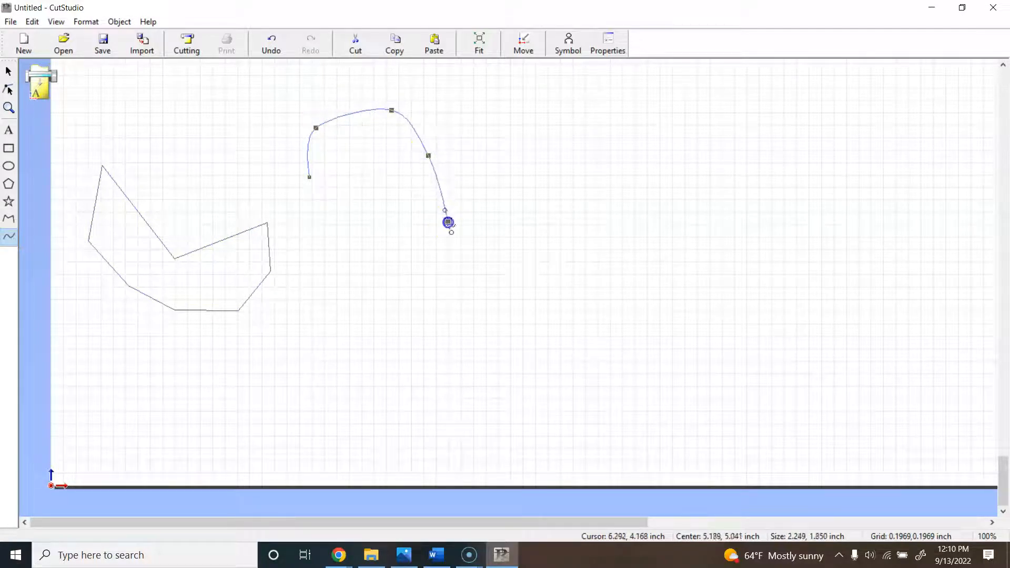
{"action": "left_click", "coordinate": [391, 279]}
{"action": "left_click", "coordinate": [397, 207]}
{"action": "left_click", "coordinate": [396, 149]}
{"action": "left_click", "coordinate": [337, 156]}
{"action": "left_click", "coordinate": [325, 183]}
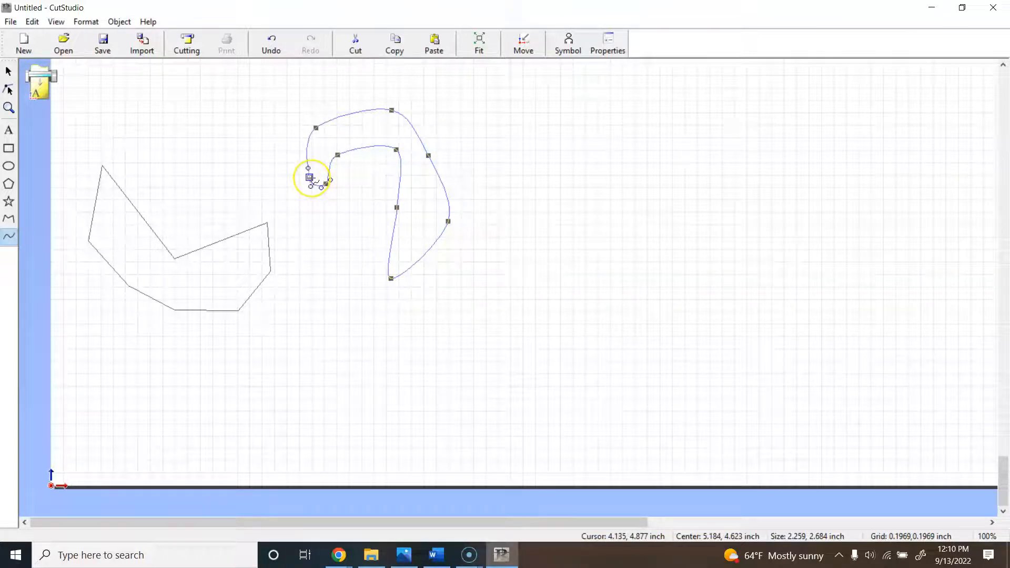
{"action": "left_click", "coordinate": [310, 178]}
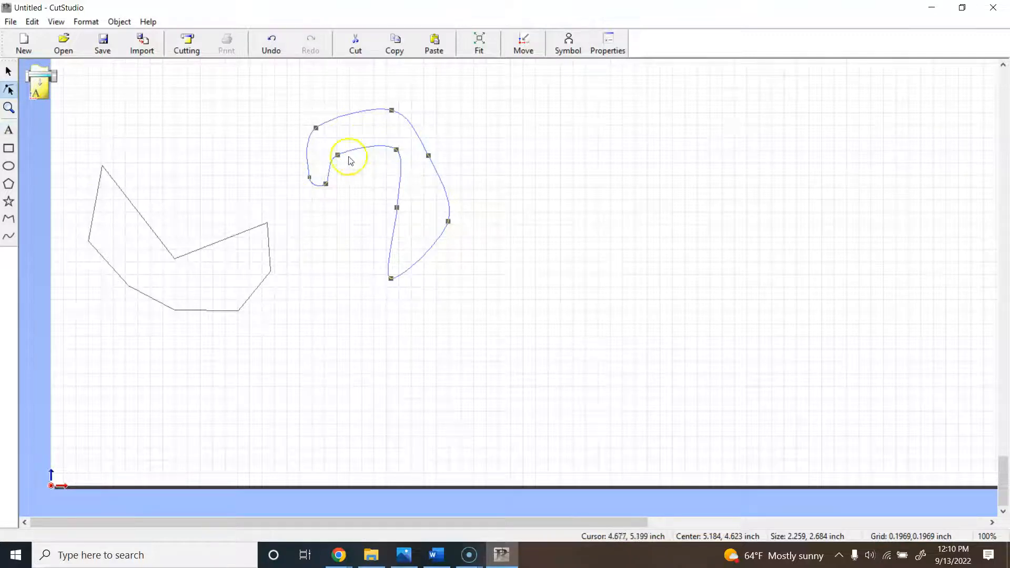
Reshape the closed curve into a thicker, rounder hook about 2.2 by 3.0 inches by moving its points and curve handles.
{"action": "left_click_drag", "start_coordinate": [338, 153], "coordinate": [336, 93]}
{"action": "left_click", "coordinate": [392, 108]}
{"action": "left_click_drag", "start_coordinate": [390, 110], "coordinate": [385, 90]}
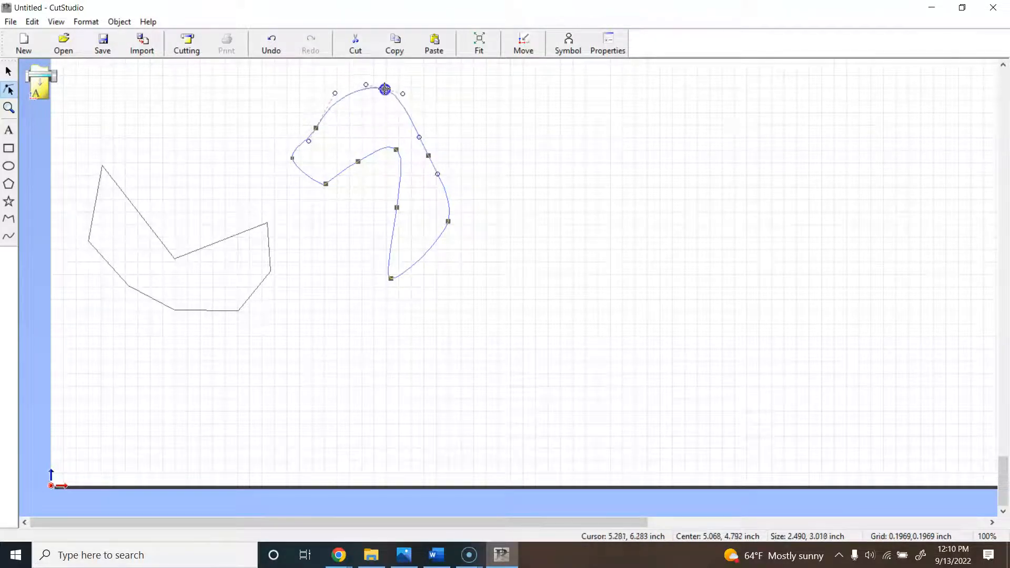
{"action": "left_click_drag", "start_coordinate": [418, 138], "coordinate": [420, 103]}
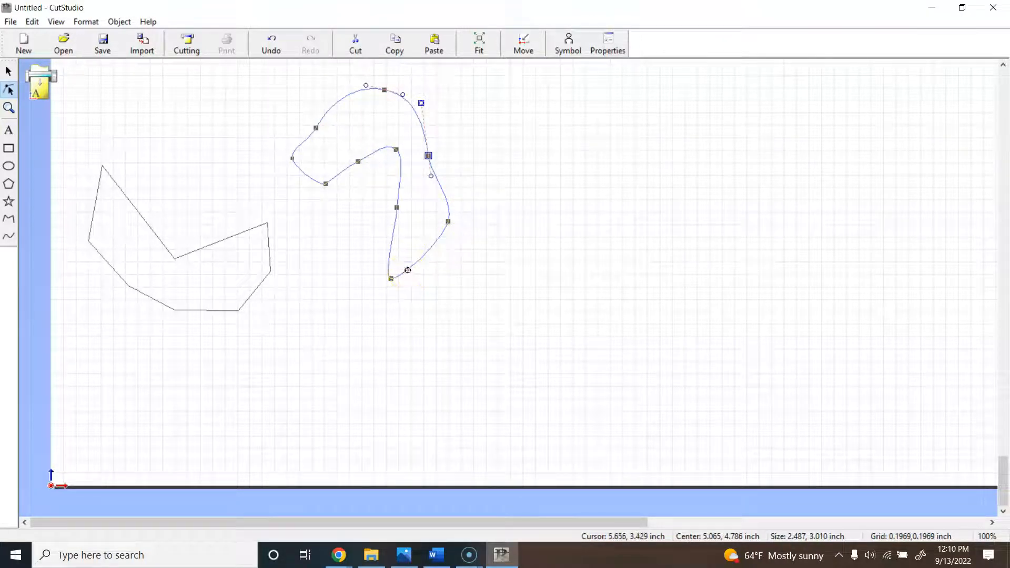
{"action": "left_click_drag", "start_coordinate": [447, 220], "coordinate": [436, 264]}
{"action": "left_click", "coordinate": [408, 269]}
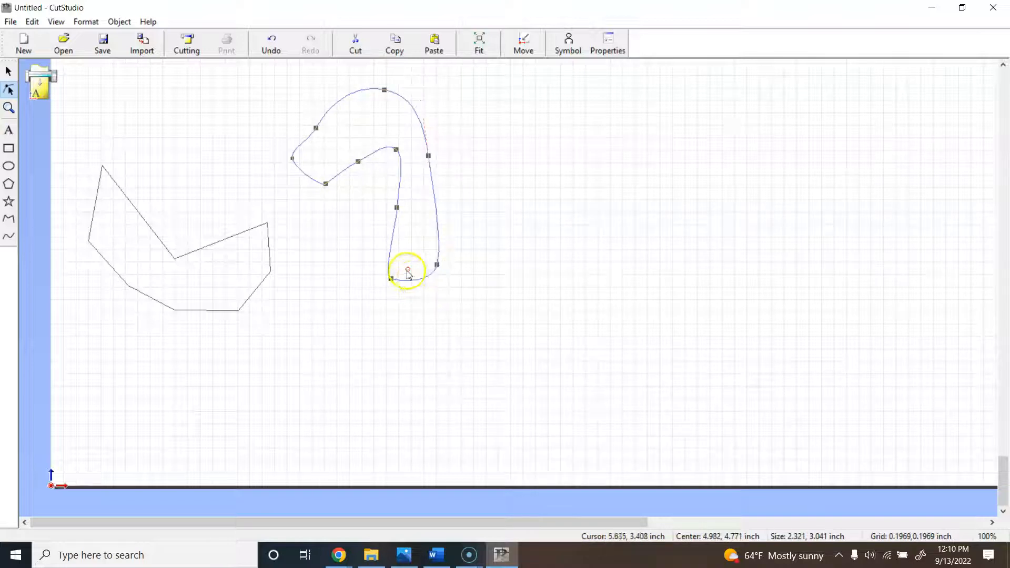
{"action": "left_click", "coordinate": [429, 154]}
{"action": "left_click_drag", "start_coordinate": [428, 156], "coordinate": [449, 145]}
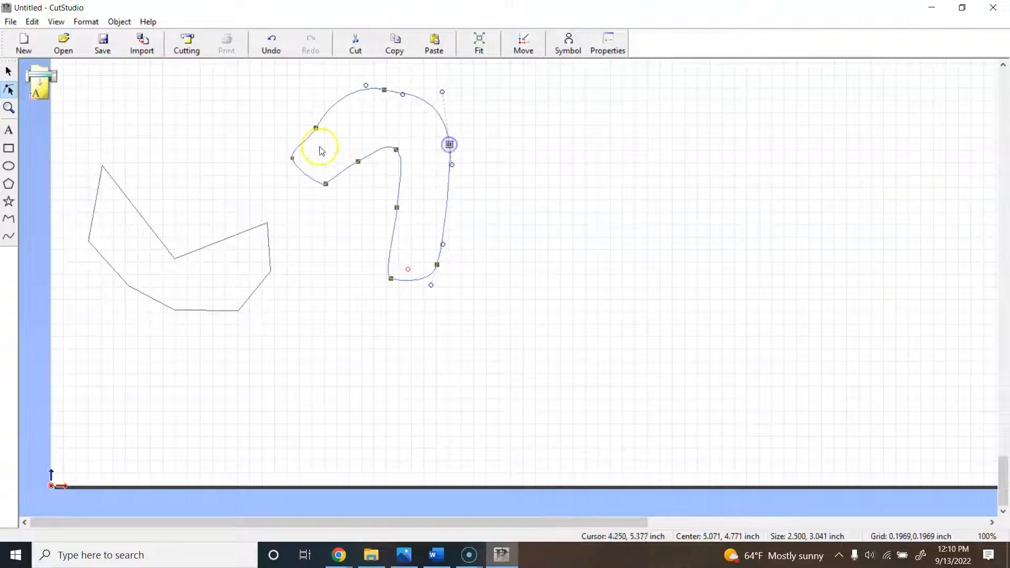
{"action": "left_click", "coordinate": [293, 160]}
{"action": "left_click_drag", "start_coordinate": [292, 160], "coordinate": [312, 162]}
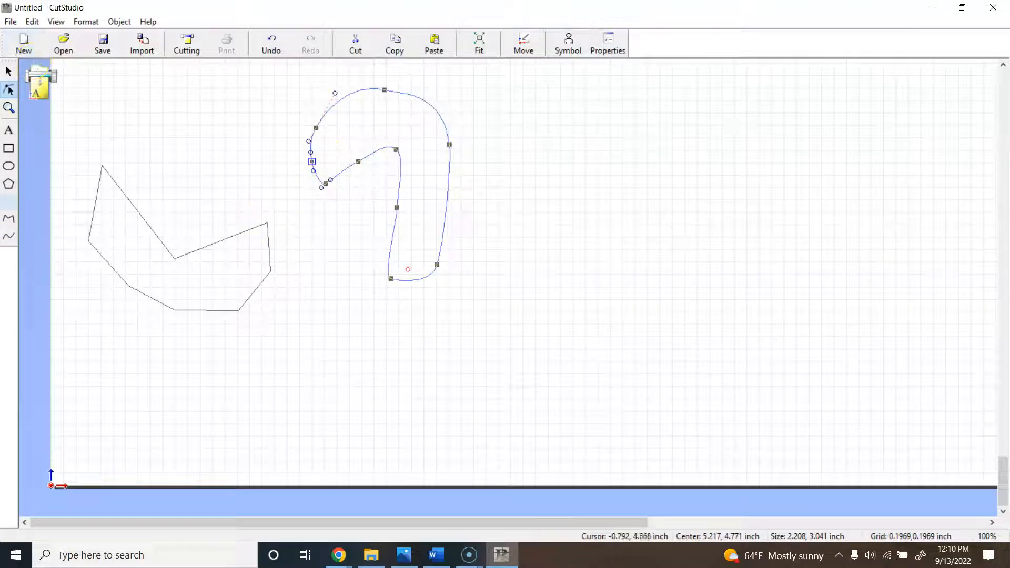
Draw a rectangle about 1.8 by 1.2 inches above the polyline shape and one about 0.74 by 0.5 inch between the two shapes.
{"action": "left_click", "coordinate": [13, 153]}
{"action": "left_click_drag", "start_coordinate": [111, 99], "coordinate": [226, 174]}
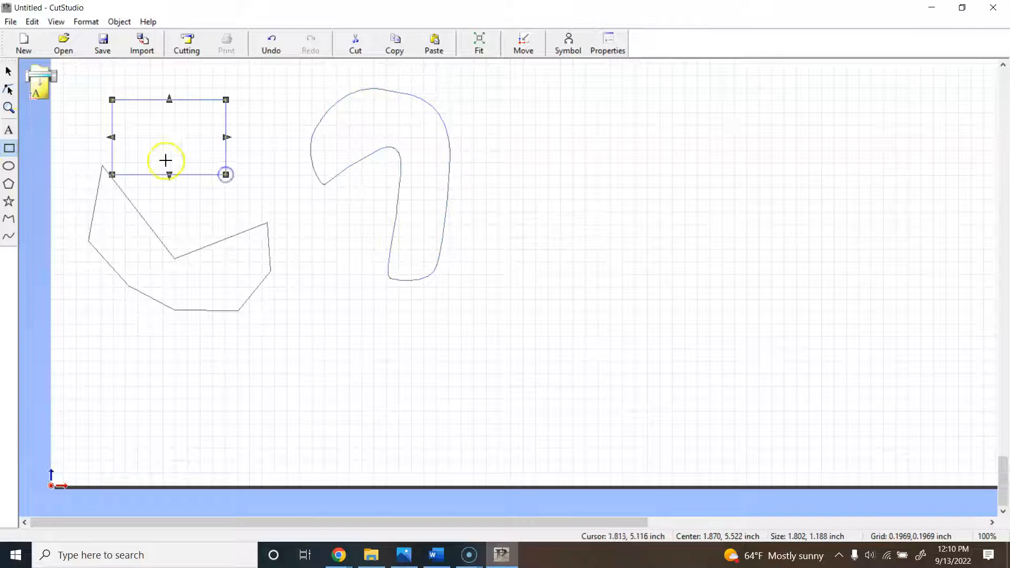
{"action": "left_click_drag", "start_coordinate": [287, 254], "coordinate": [334, 286]}
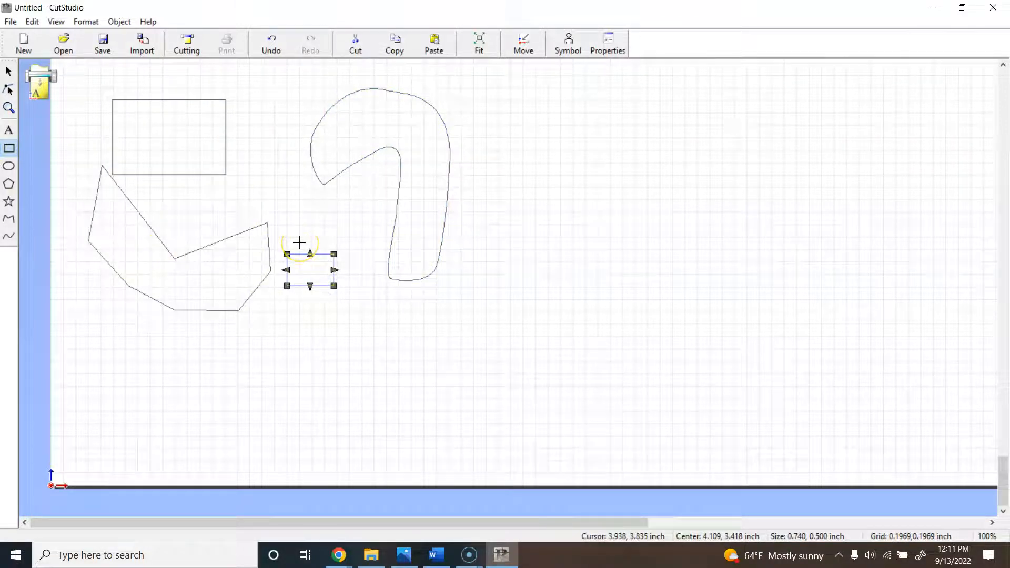
Add the text "fefe eijije" below the small rectangle, overlapping the polyline shape, and leave it selected as an object.
{"action": "left_click", "coordinate": [11, 133]}
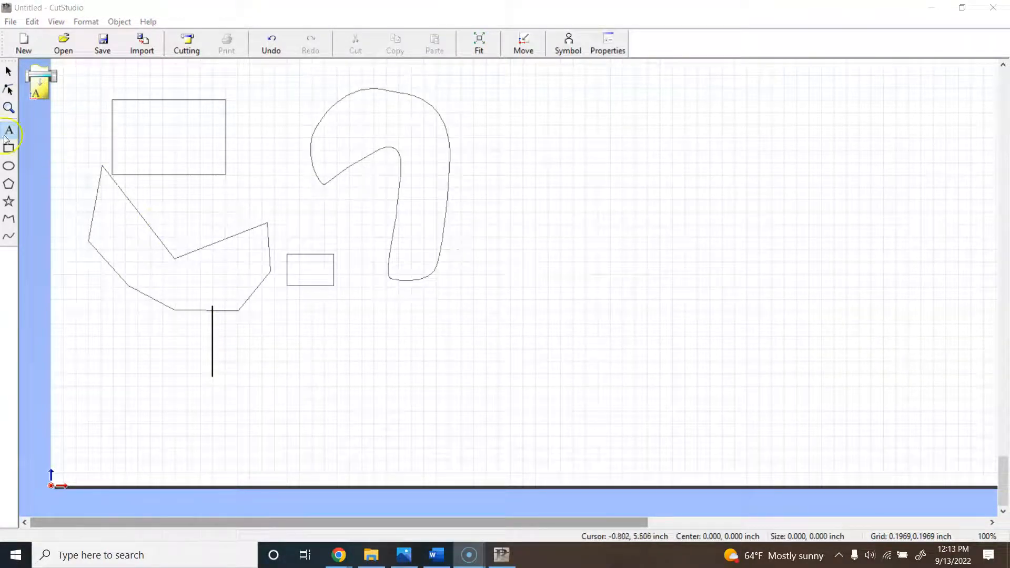
{"action": "left_click", "coordinate": [7, 133]}
{"action": "left_click", "coordinate": [202, 329]}
{"action": "type", "text": "fefe eijije"}
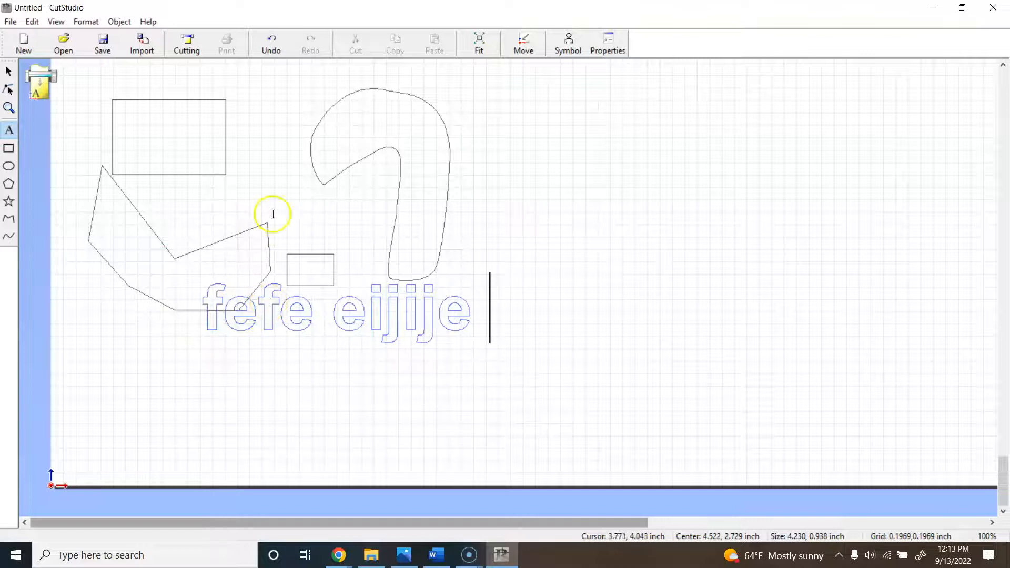
{"action": "left_click", "coordinate": [429, 317]}
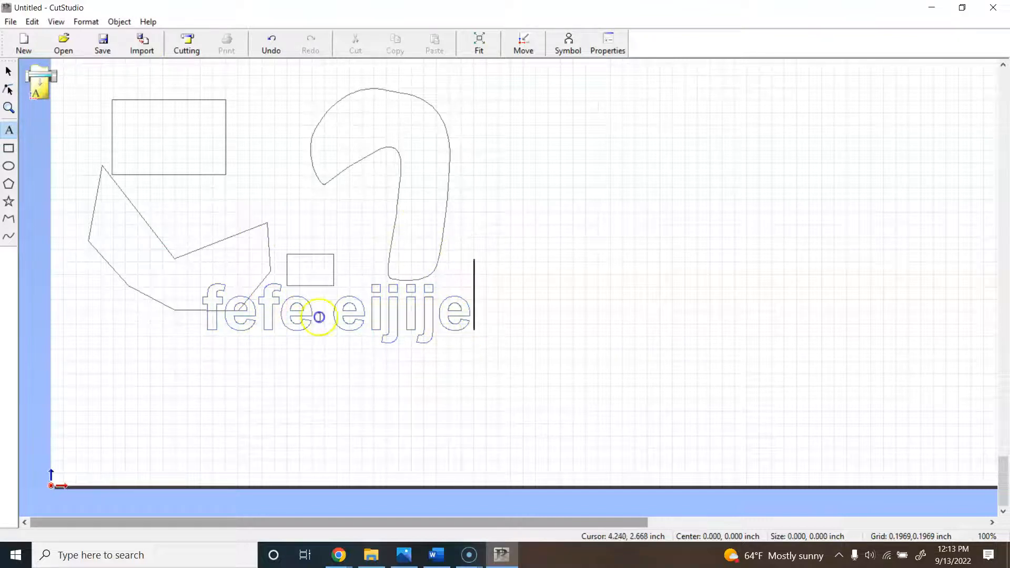
{"action": "left_click", "coordinate": [368, 304]}
{"action": "left_click", "coordinate": [476, 305]}
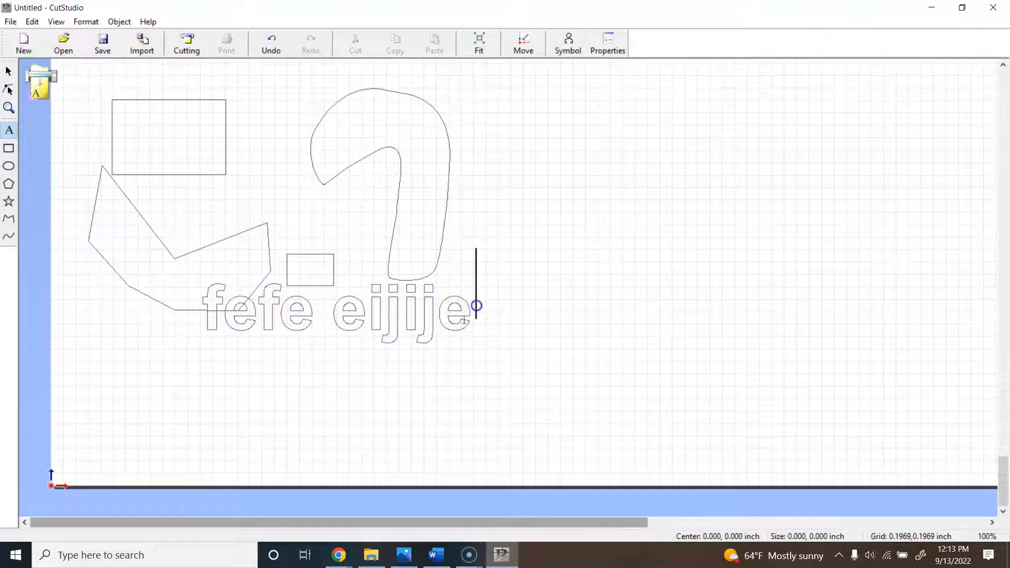
{"action": "key", "text": "Escape"}
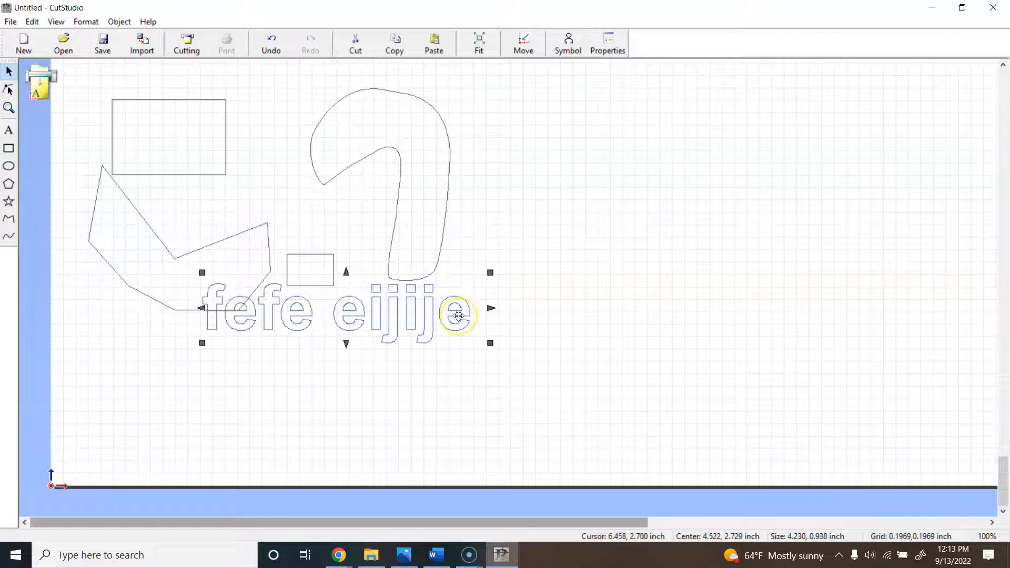
Open the font properties of the selected text "fefe eijije".
{"action": "left_click", "coordinate": [84, 22]}
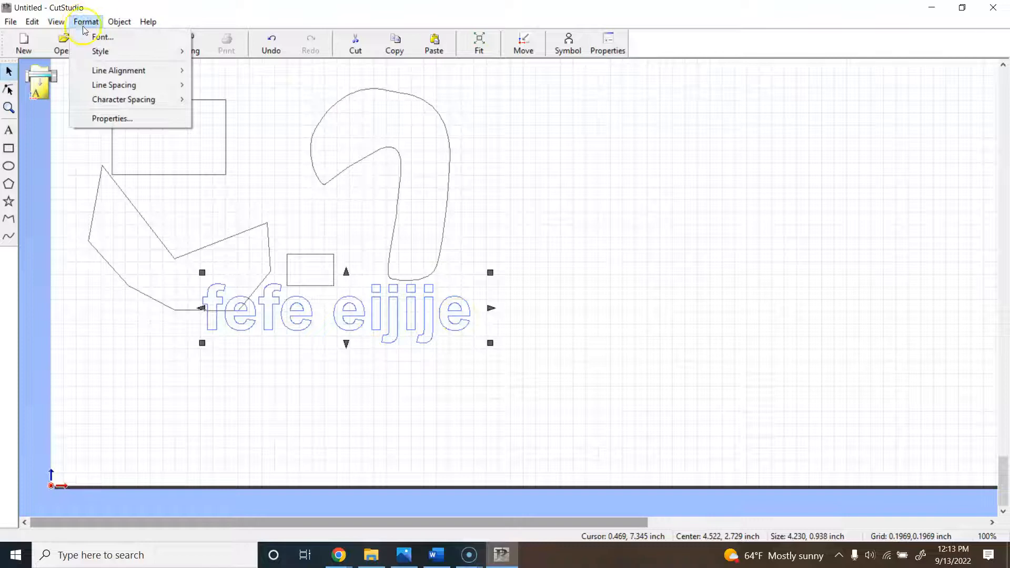
{"action": "left_click", "coordinate": [90, 34]}
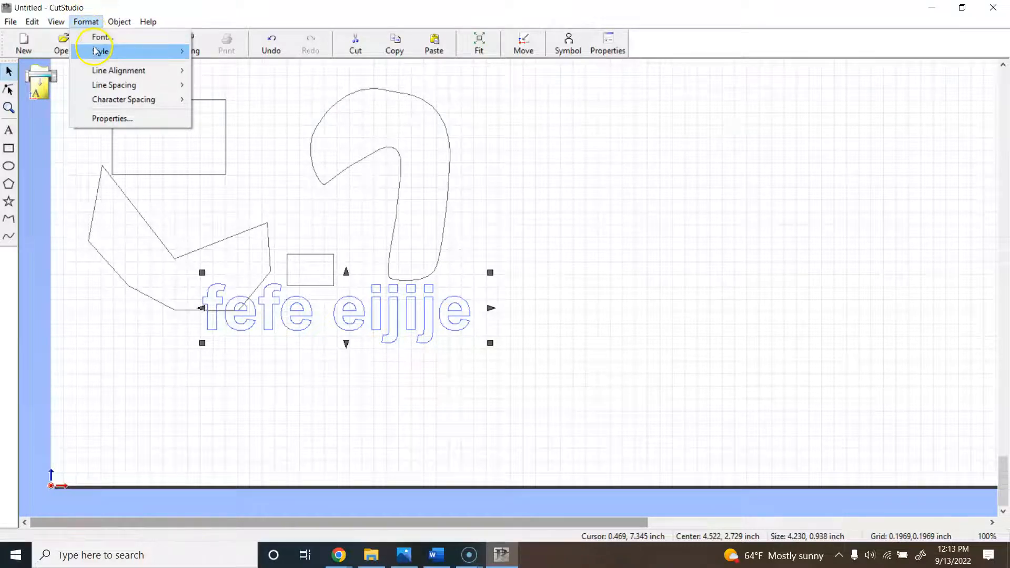
{"action": "left_click", "coordinate": [78, 33]}
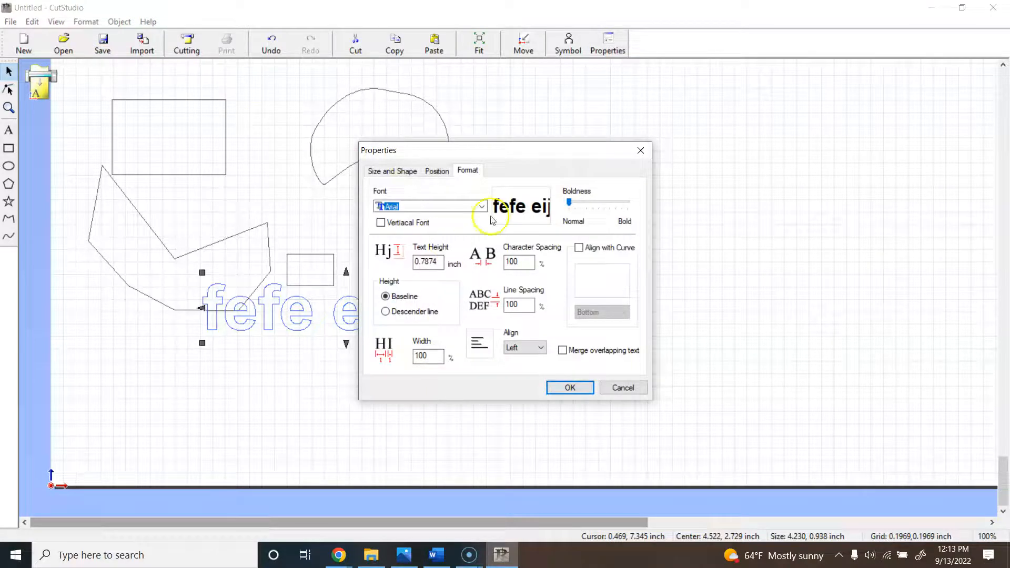
Try the fonts Eras Light ITC, Forte and ISOCP on the text one after another.
{"action": "left_click", "coordinate": [481, 206]}
{"action": "scroll", "coordinate": [456, 335], "scroll_direction": "down", "scroll_amount": 20}
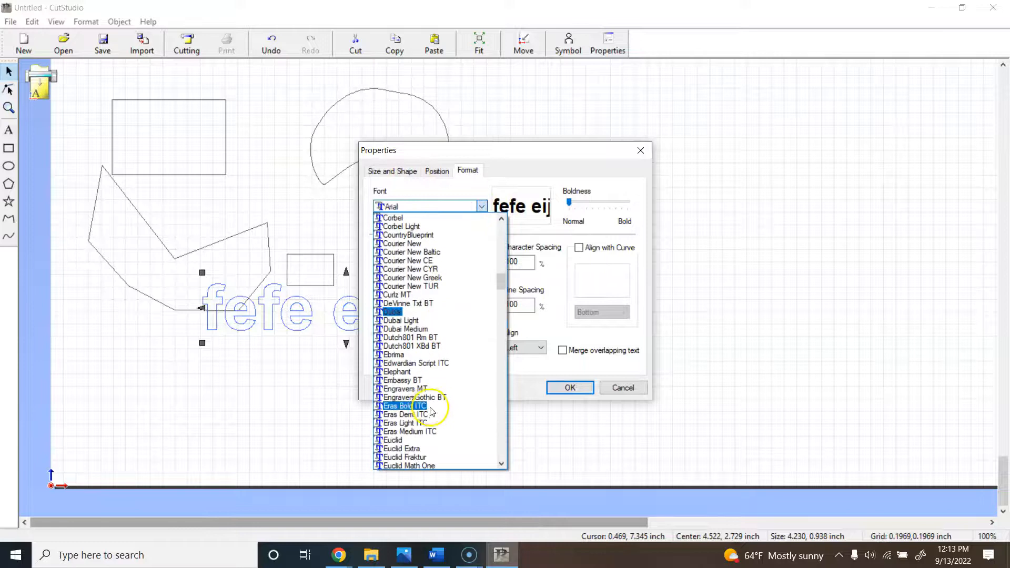
{"action": "left_click", "coordinate": [404, 422]}
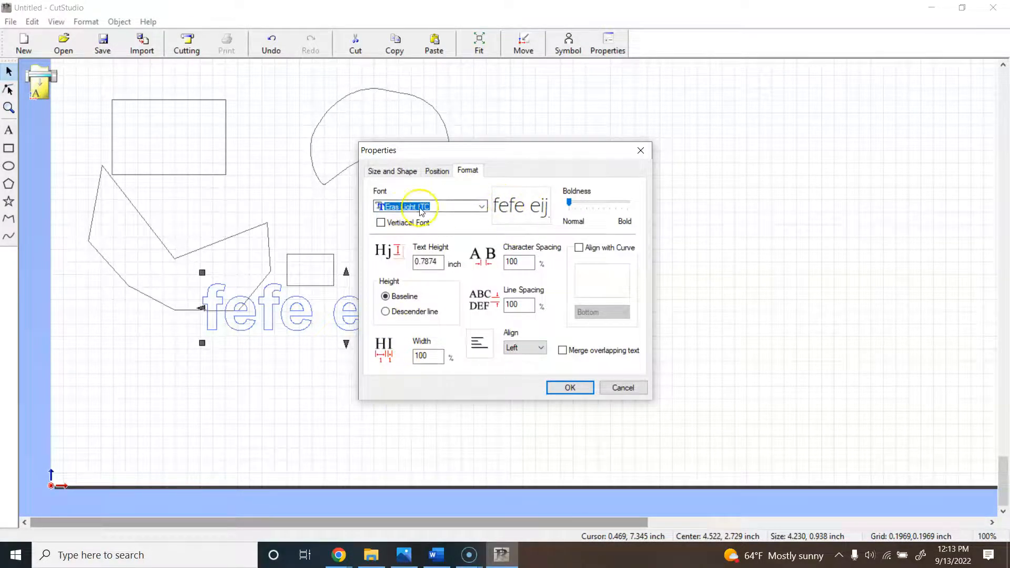
{"action": "left_click", "coordinate": [482, 207]}
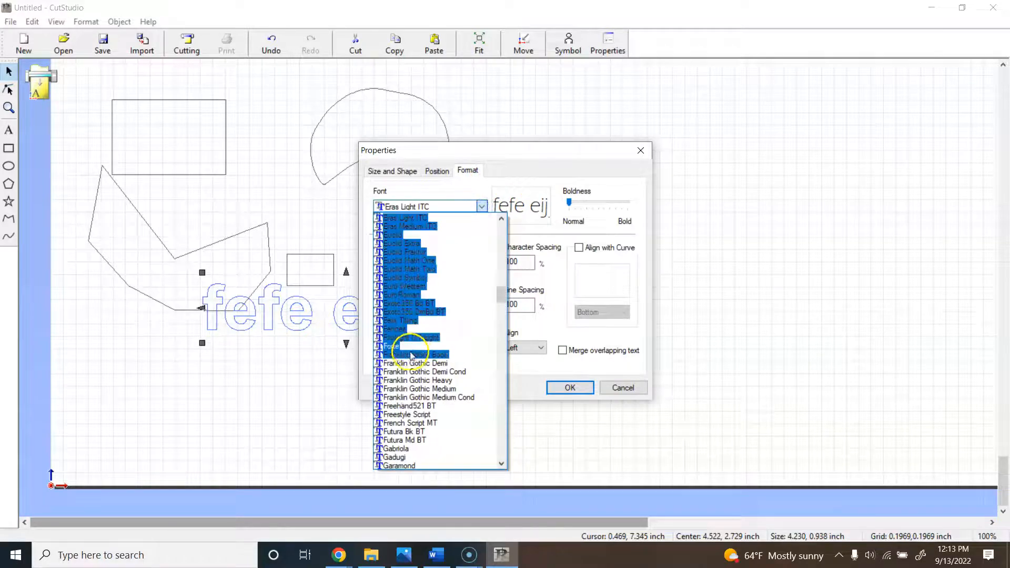
{"action": "left_click", "coordinate": [406, 346]}
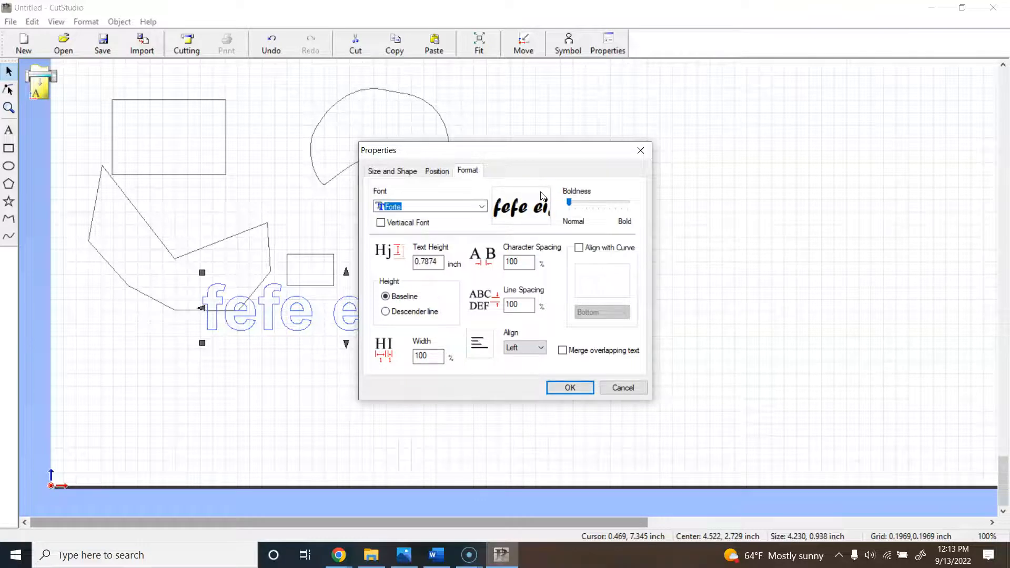
{"action": "left_click", "coordinate": [480, 209]}
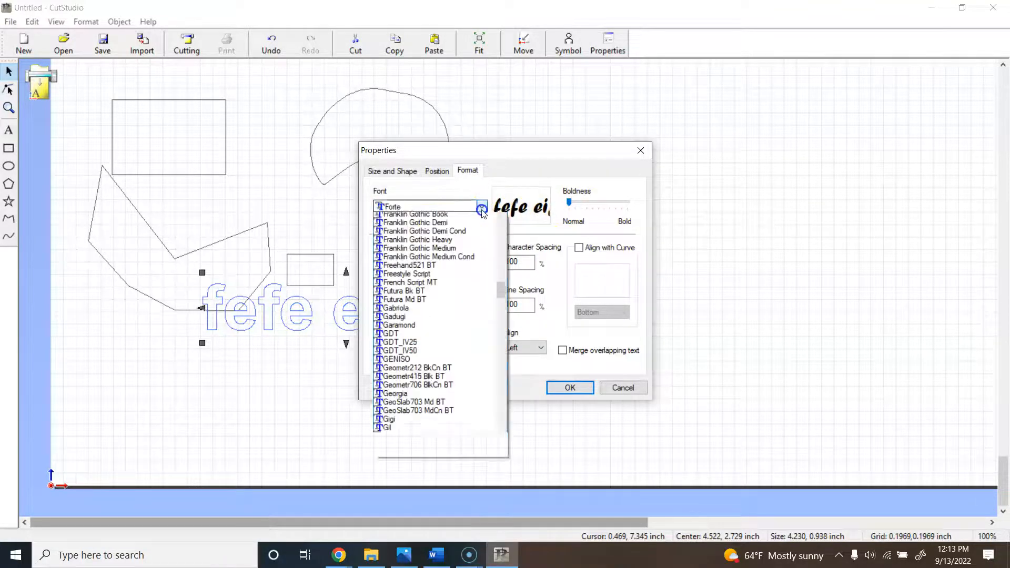
{"action": "scroll", "coordinate": [450, 386], "scroll_direction": "down", "scroll_amount": 3}
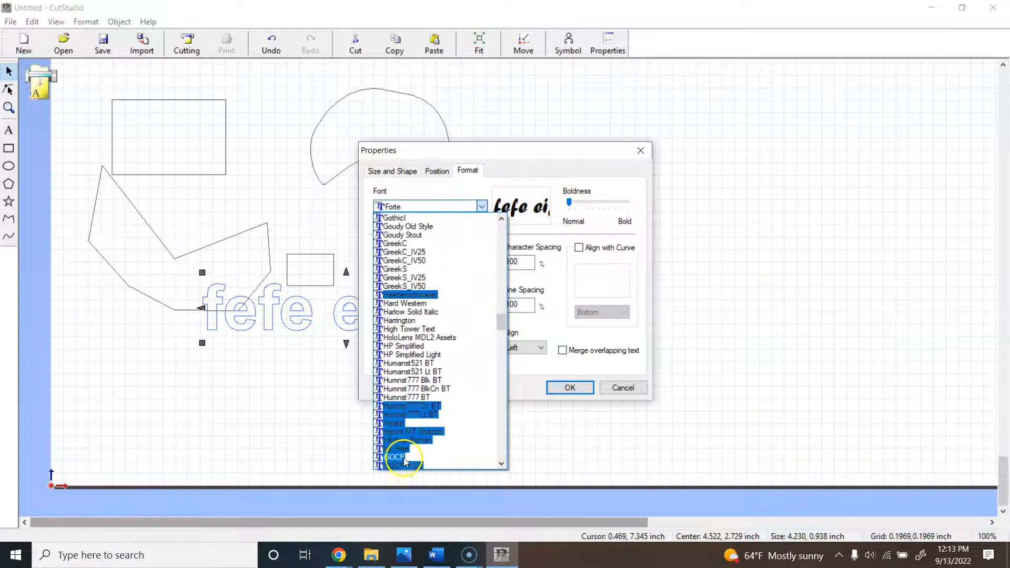
{"action": "left_click", "coordinate": [400, 457]}
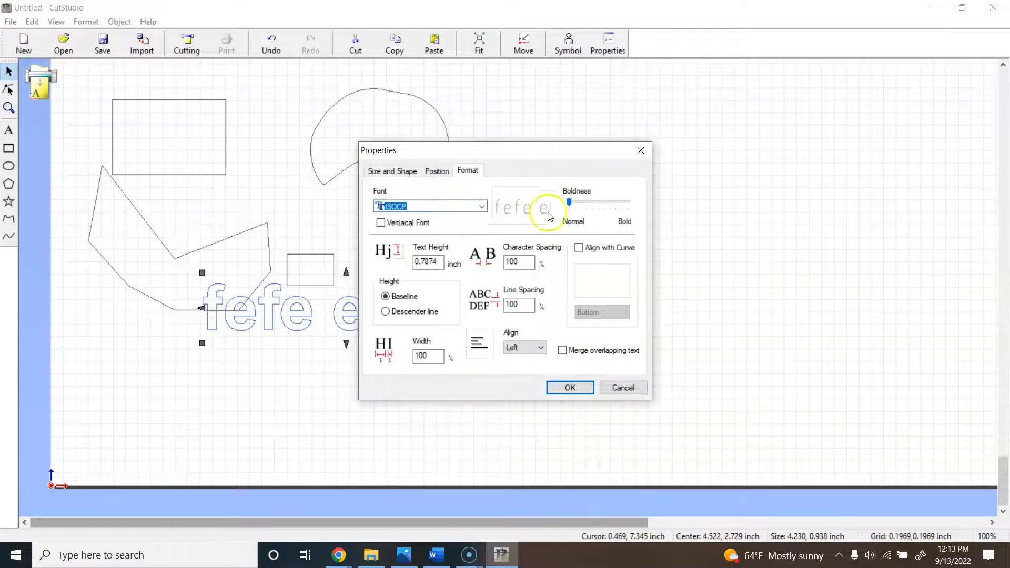
Set the text in the Western font at a height of 2 inches and move it below the drawn shapes.
{"action": "left_click", "coordinate": [480, 206]}
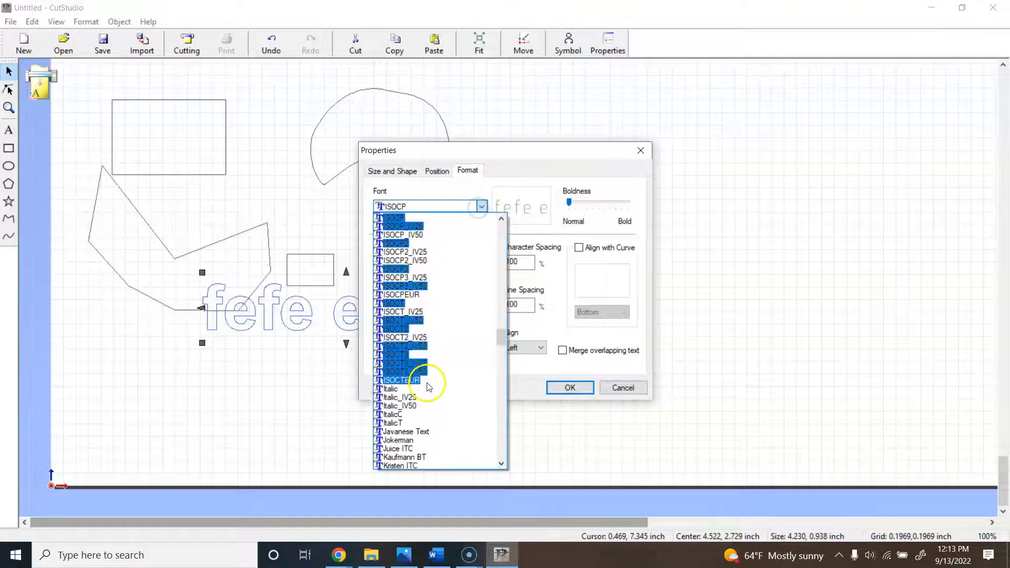
{"action": "left_click_drag", "start_coordinate": [500, 343], "coordinate": [503, 444]}
{"action": "left_click", "coordinate": [404, 440]}
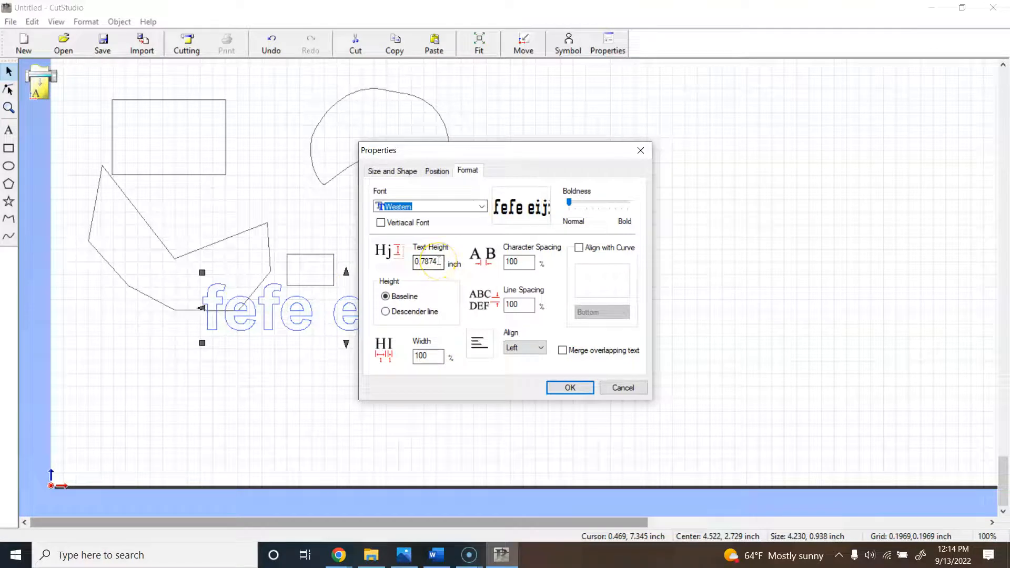
{"action": "left_click_drag", "start_coordinate": [438, 260], "coordinate": [407, 266]}
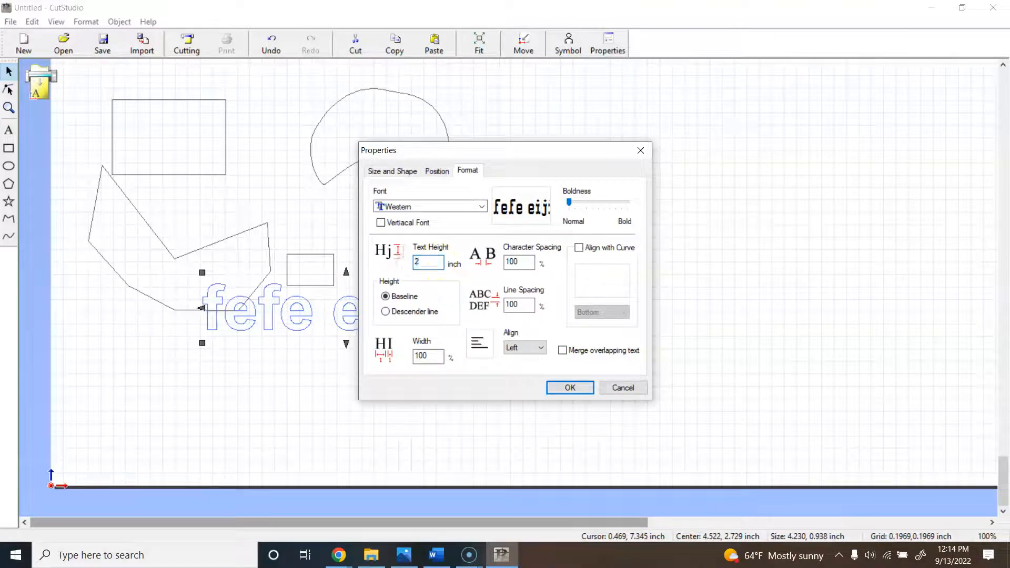
{"action": "key", "text": "Return"}
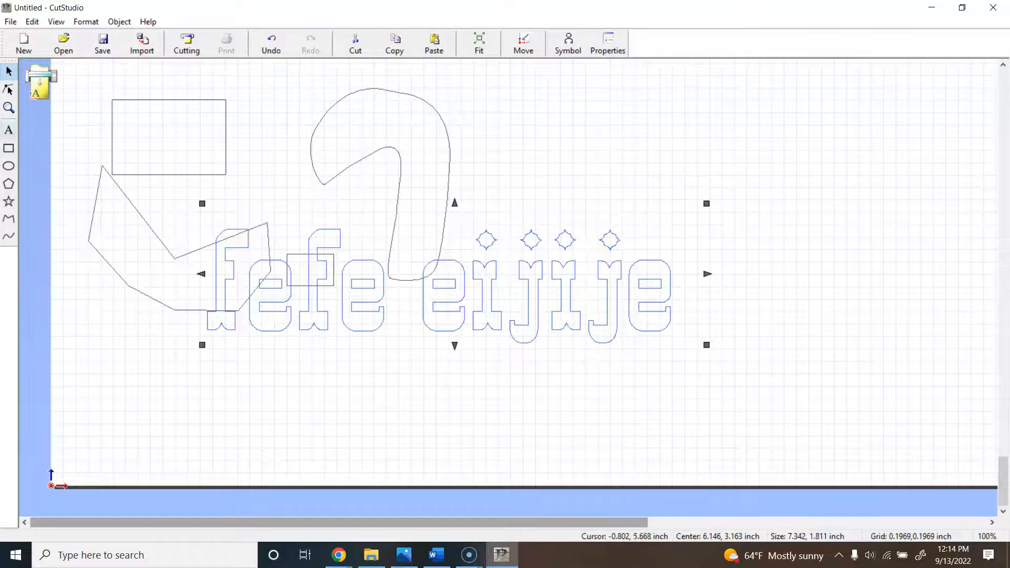
{"action": "left_click_drag", "start_coordinate": [426, 300], "coordinate": [350, 392]}
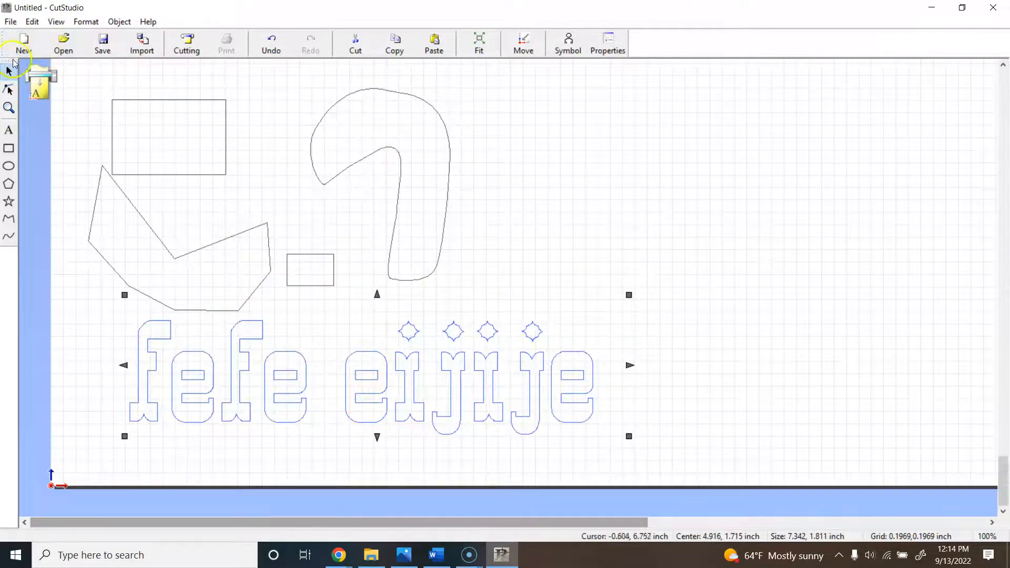
Import the T-shirt outline picture from the Pictures folder and move it into the empty area beyond the drawn shapes and text.
{"action": "left_click", "coordinate": [143, 43]}
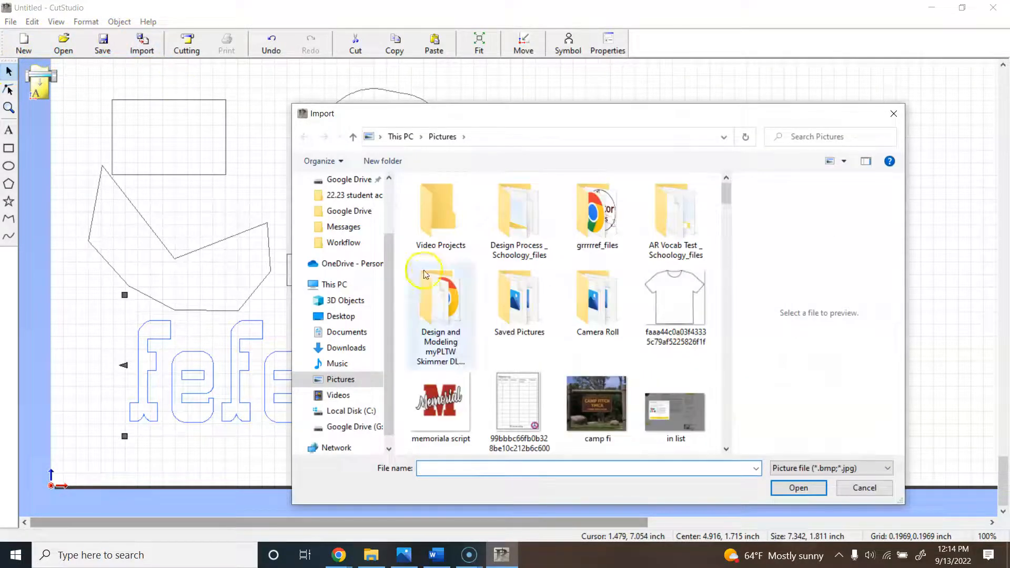
{"action": "left_click", "coordinate": [667, 306]}
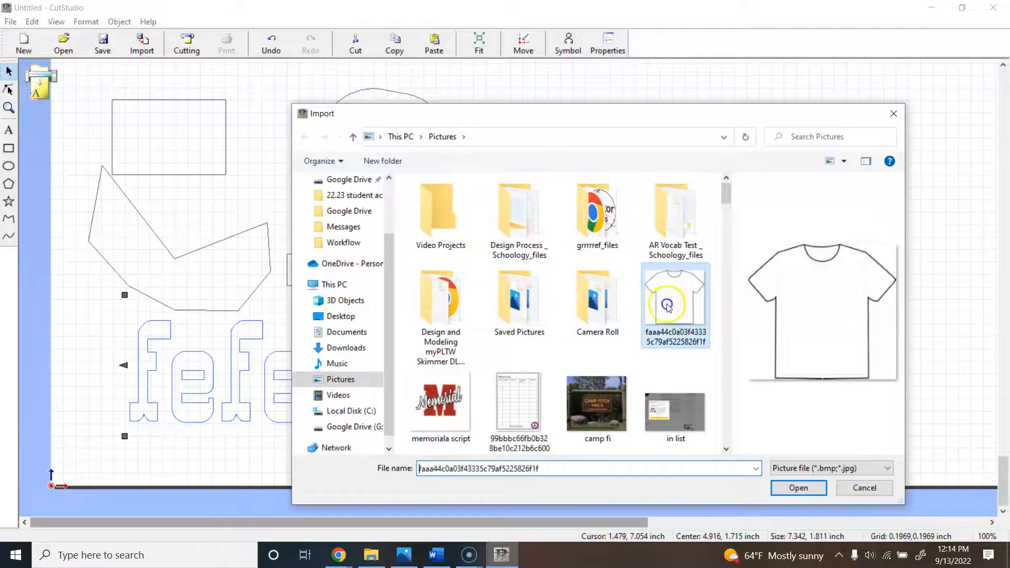
{"action": "left_click", "coordinate": [798, 488]}
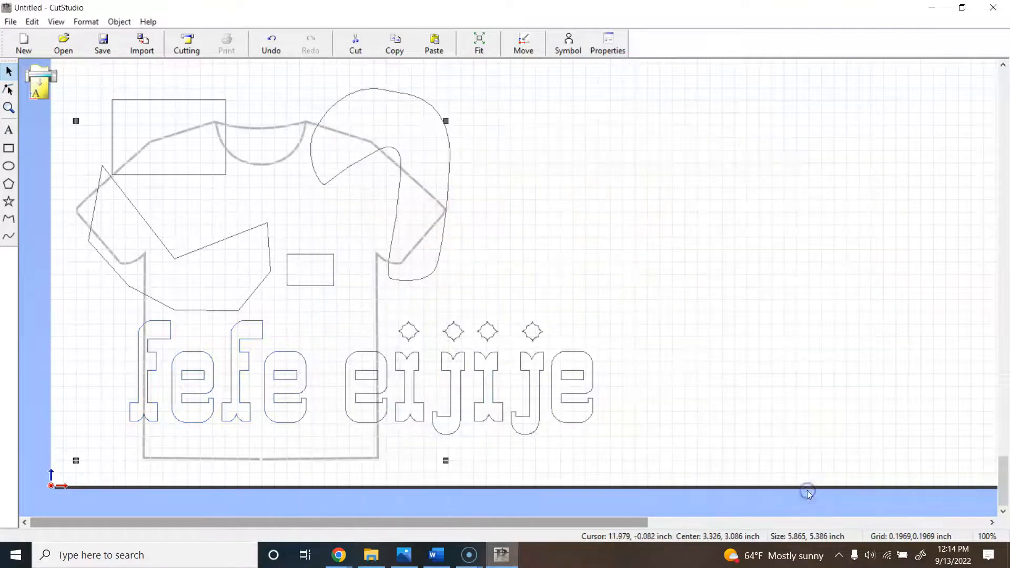
{"action": "left_click_drag", "start_coordinate": [293, 205], "coordinate": [784, 161]}
Extract the contour lines of the T-shirt image with Image Outline, setting the alignment image density to Light.
{"action": "right_click", "coordinate": [681, 209]}
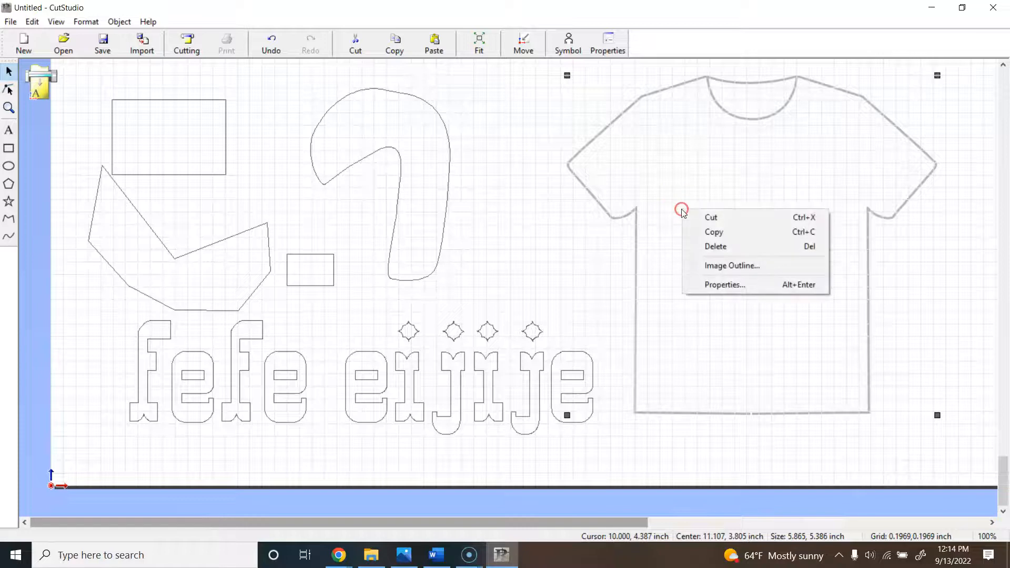
{"action": "left_click", "coordinate": [716, 259]}
{"action": "left_click", "coordinate": [426, 323]}
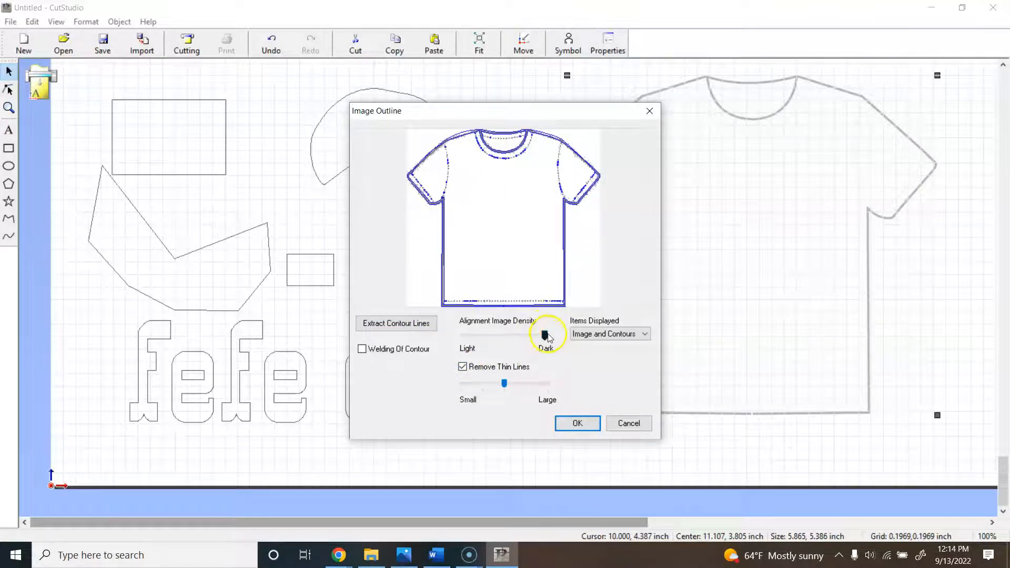
{"action": "left_click_drag", "start_coordinate": [544, 332], "coordinate": [457, 336]}
{"action": "left_click", "coordinate": [575, 423]}
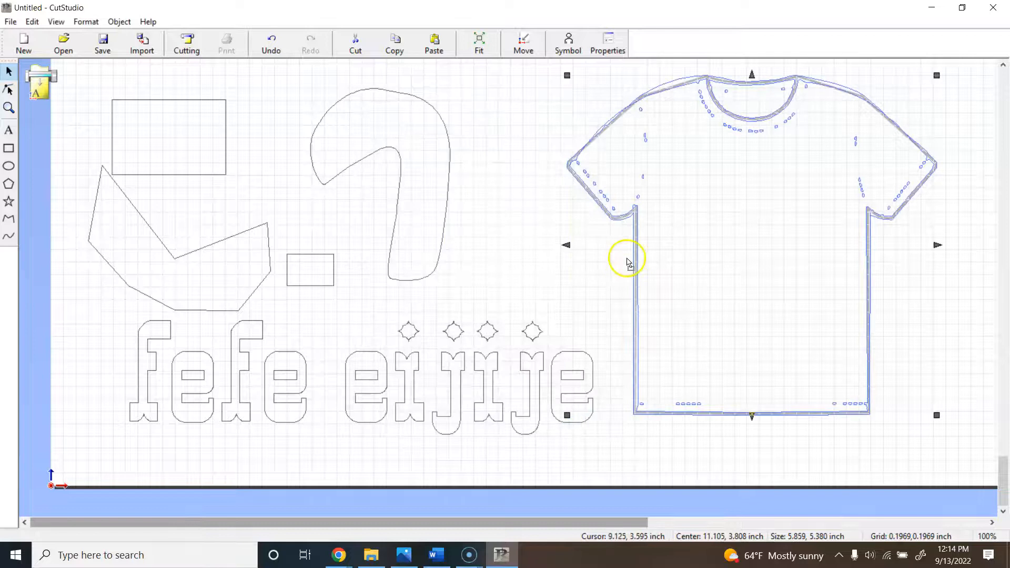
Move the extracted contour off the T-shirt image, delete the original image and put the contour in its place.
{"action": "left_click_drag", "start_coordinate": [569, 166], "coordinate": [236, 162]}
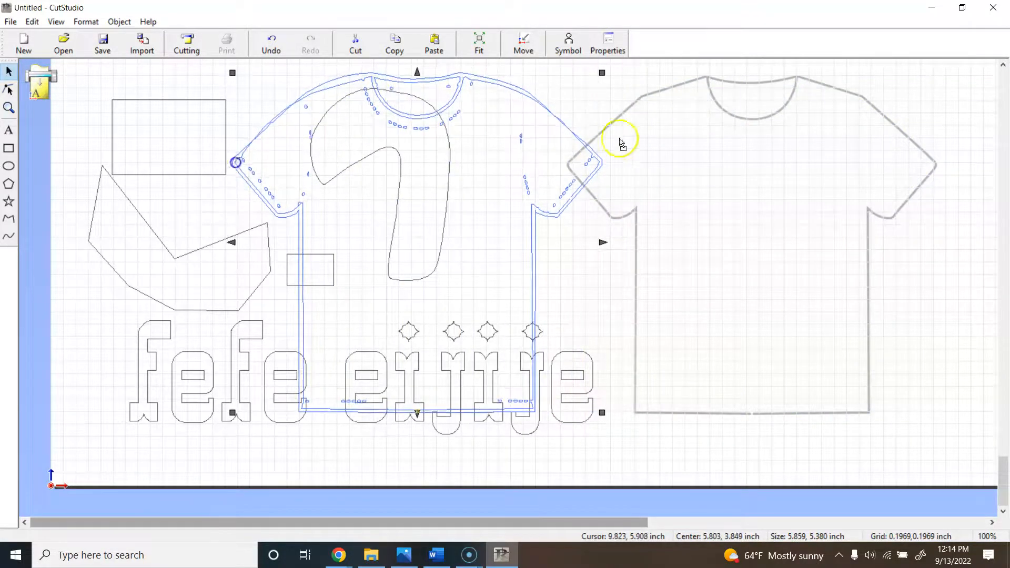
{"action": "left_click", "coordinate": [649, 93]}
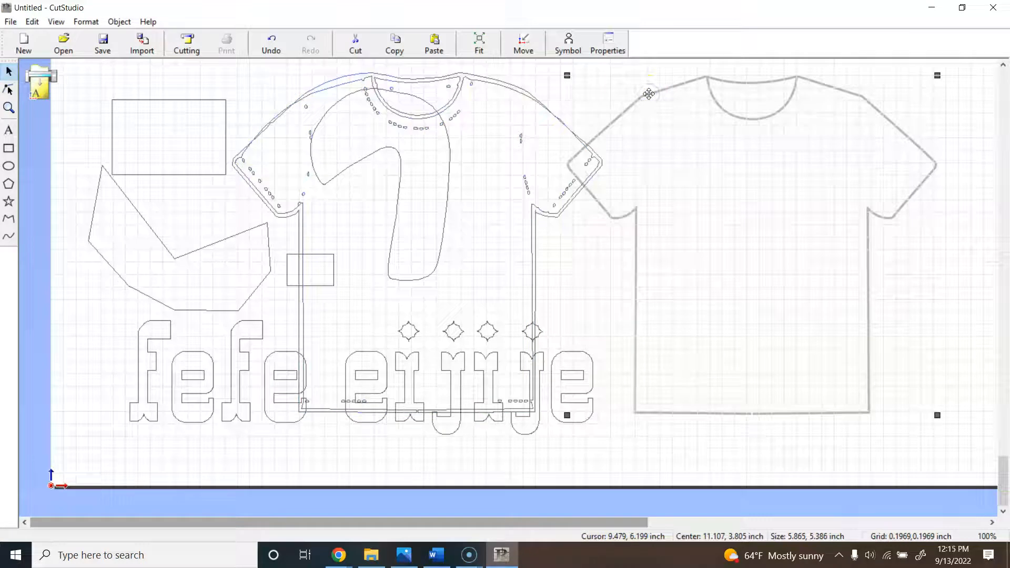
{"action": "key", "text": "Delete"}
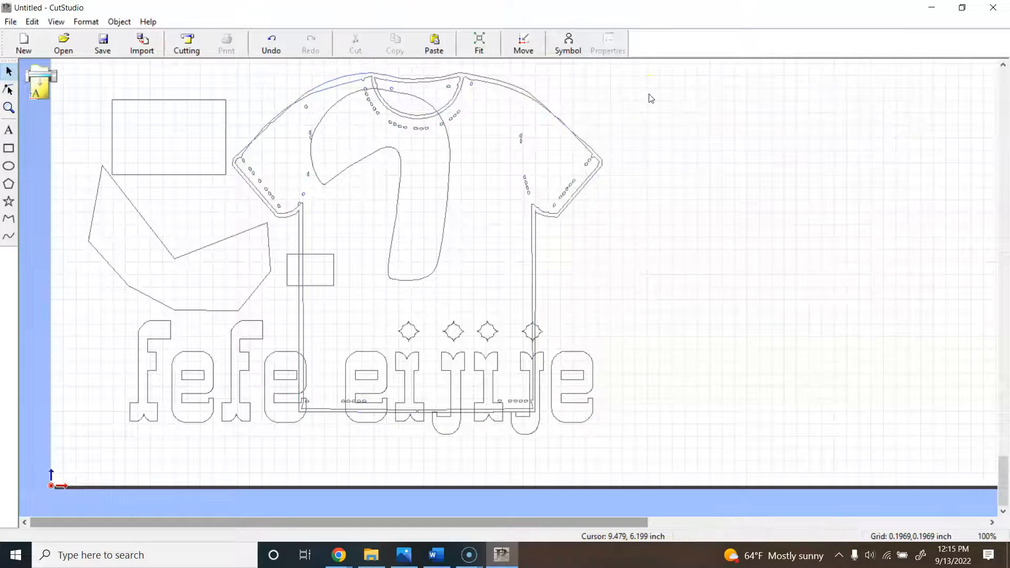
{"action": "left_click", "coordinate": [542, 109]}
{"action": "left_click_drag", "start_coordinate": [566, 185], "coordinate": [907, 208]}
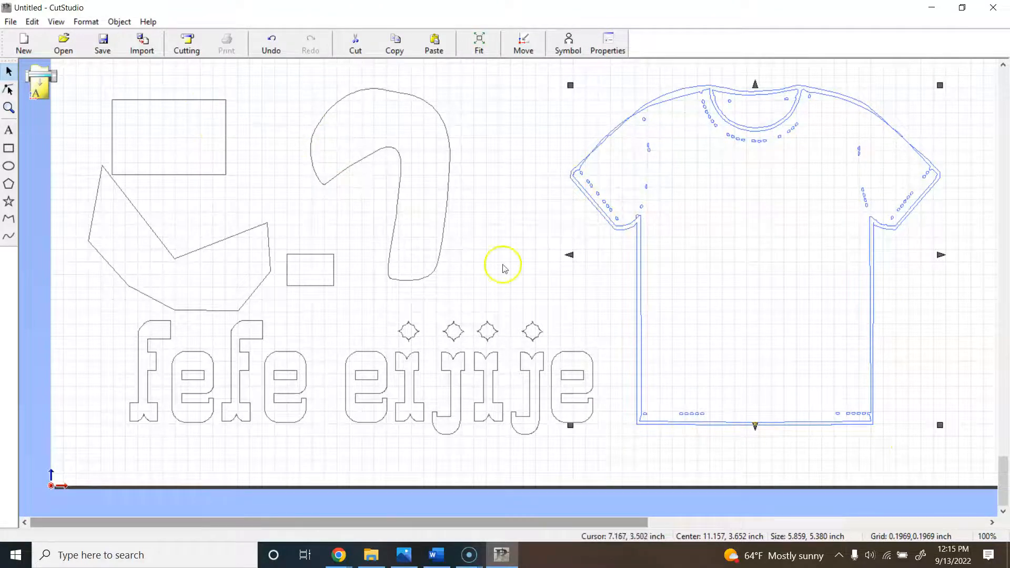
Convert the T-shirt contour to a polyline and select it again by its side edge.
{"action": "scroll", "coordinate": [694, 288], "scroll_direction": "up", "scroll_amount": 2}
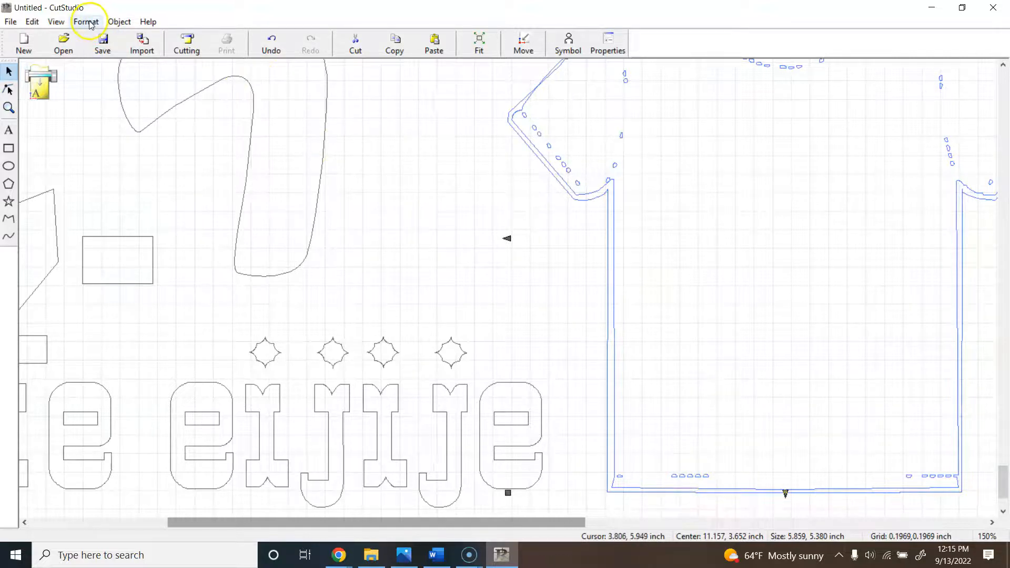
{"action": "left_click", "coordinate": [119, 22]}
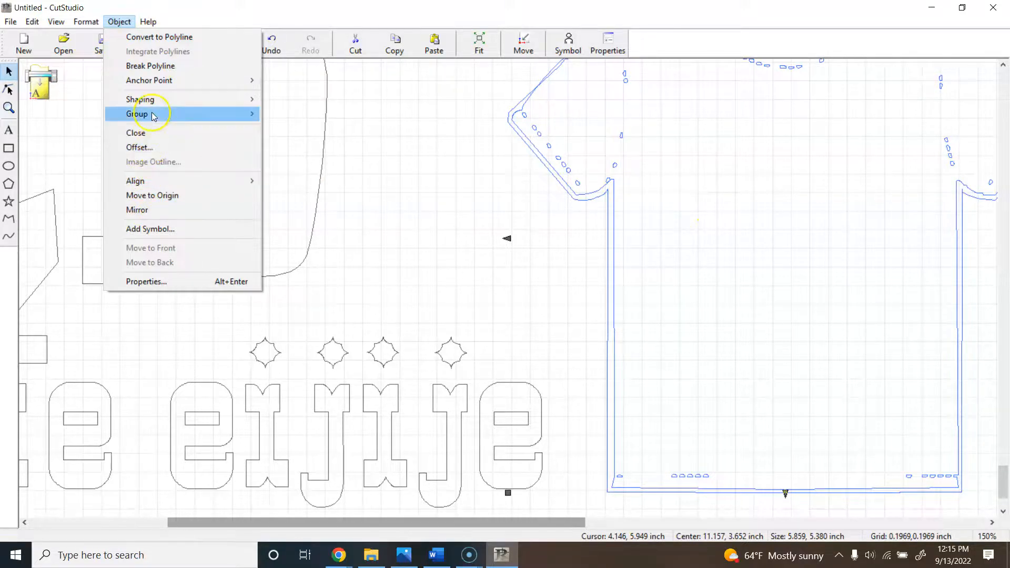
{"action": "mouse_move", "coordinate": [154, 116]}
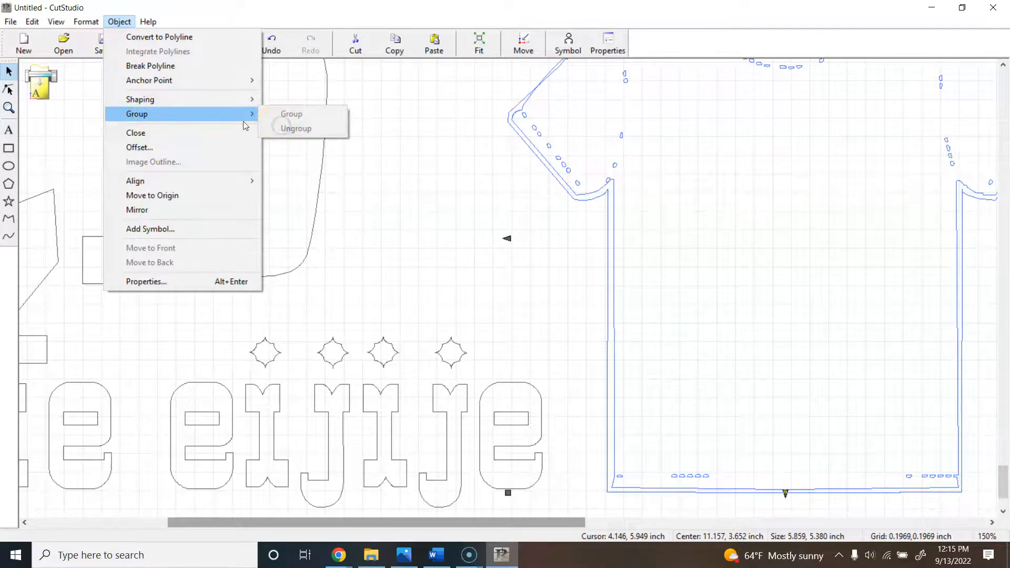
{"action": "left_click", "coordinate": [147, 38]}
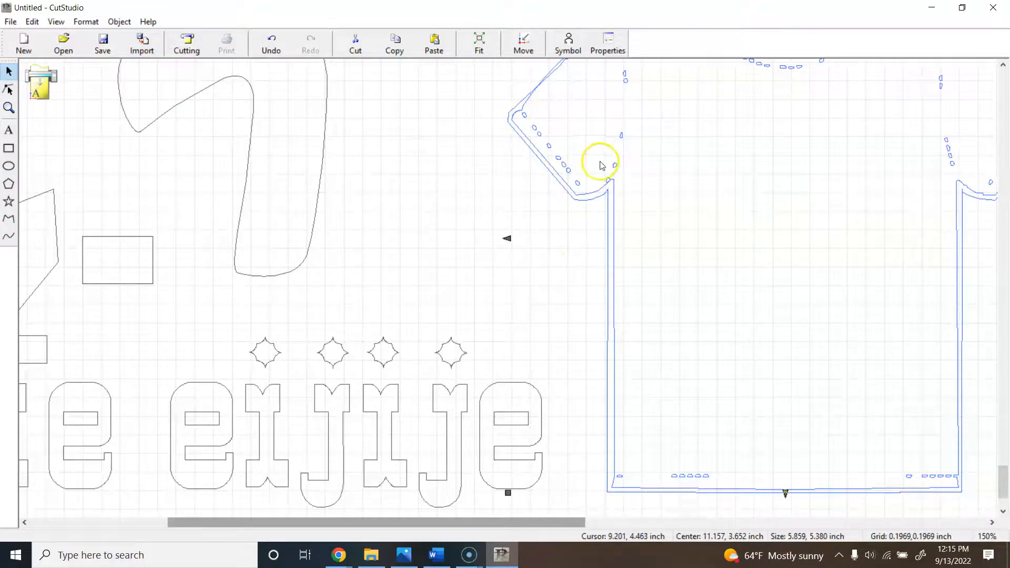
{"action": "left_click", "coordinate": [484, 176]}
{"action": "left_click", "coordinate": [604, 219]}
{"action": "left_click", "coordinate": [600, 230]}
{"action": "left_click", "coordinate": [605, 231]}
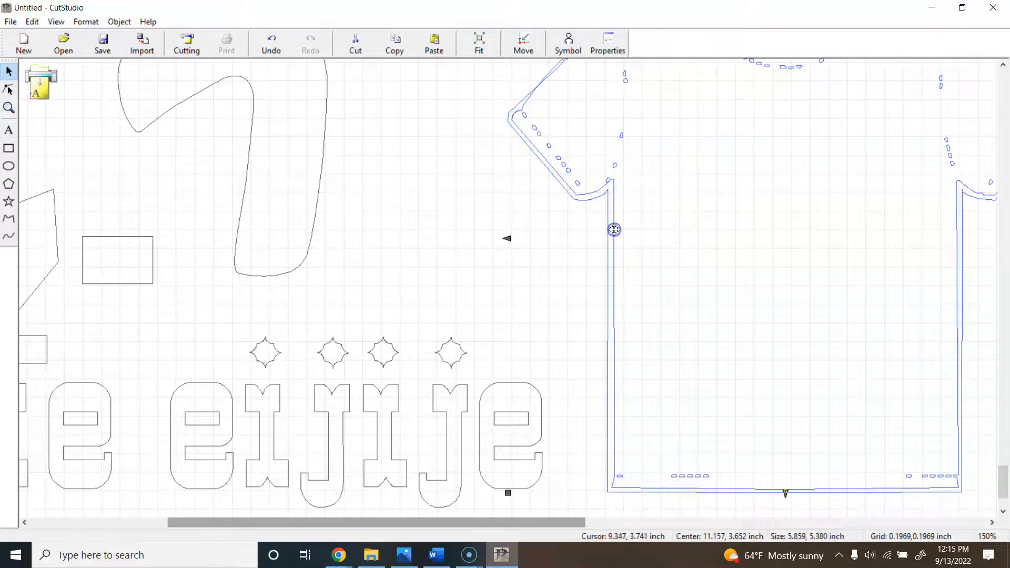
Break the T-shirt polyline into separate pieces and select only the small stitch fragment nearest the armpit of the sleeve.
{"action": "left_click", "coordinate": [118, 22]}
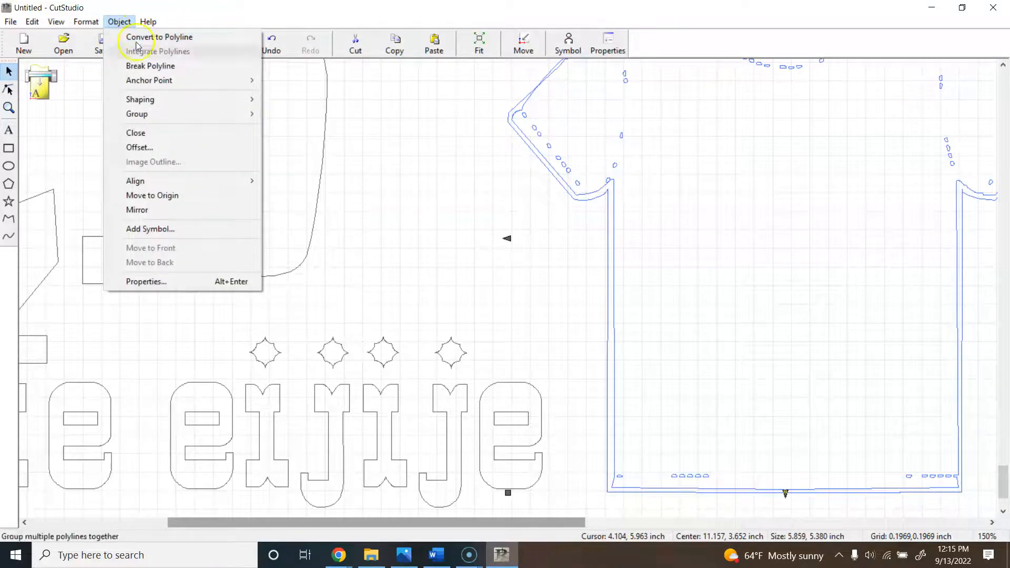
{"action": "left_click", "coordinate": [141, 66]}
{"action": "left_click", "coordinate": [119, 21]}
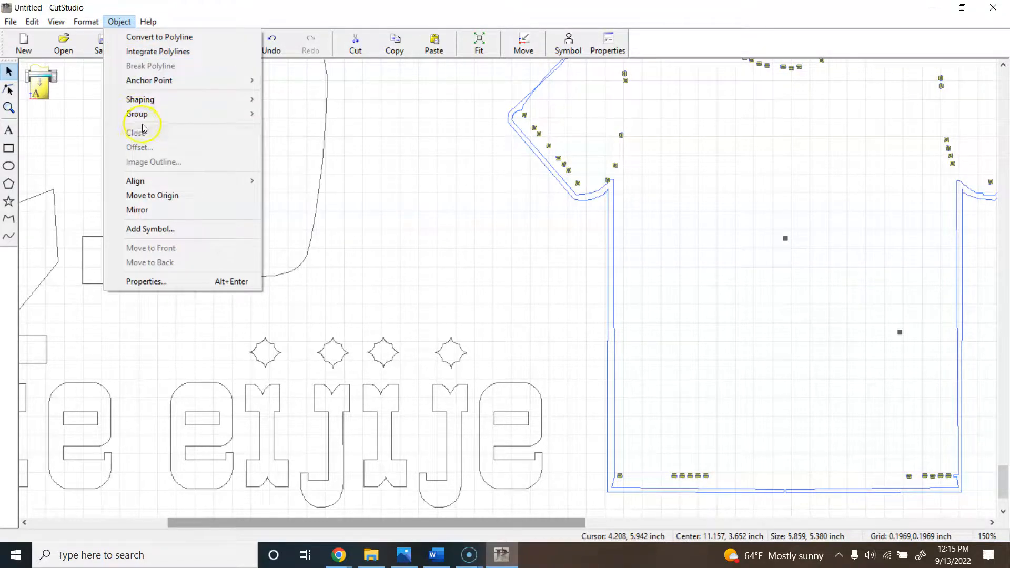
{"action": "mouse_move", "coordinate": [150, 115]}
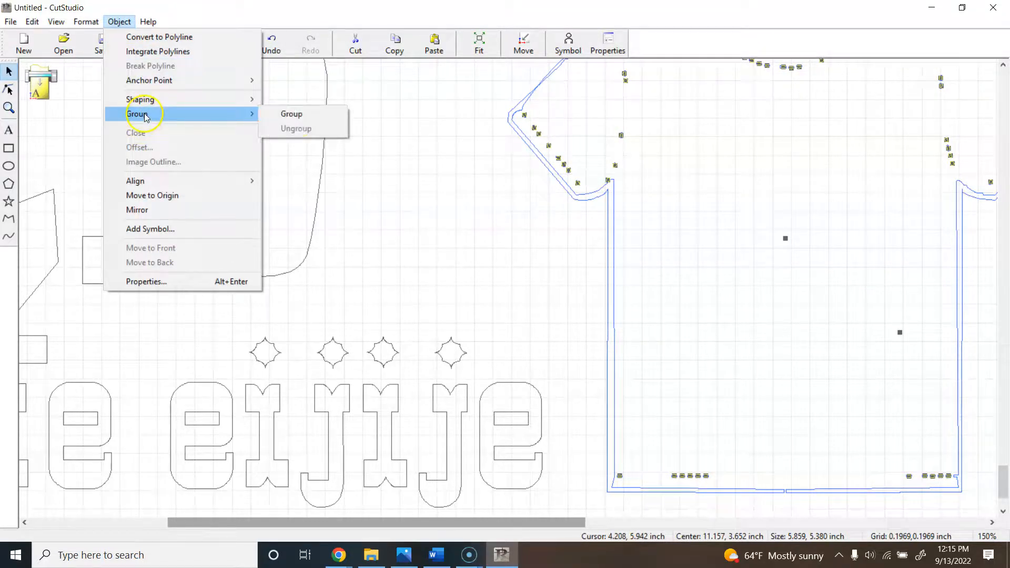
{"action": "left_click", "coordinate": [440, 237]}
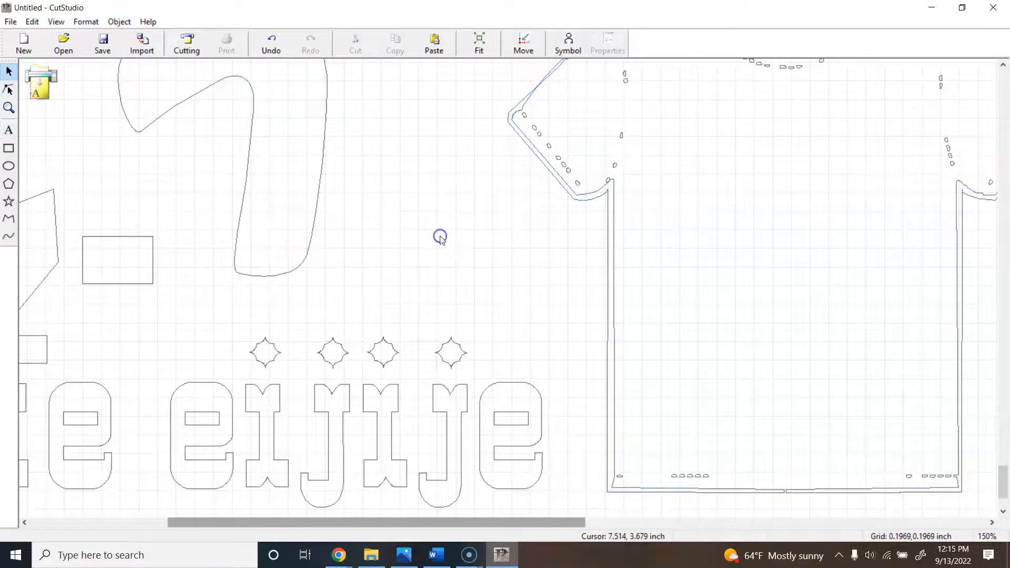
{"action": "left_click", "coordinate": [578, 185]}
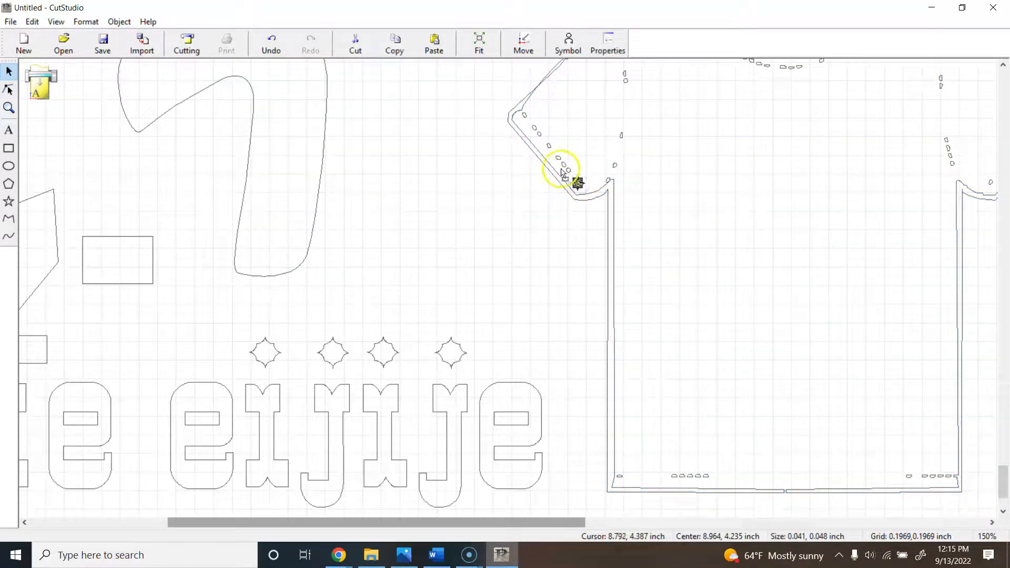
Delete the stitch fragment nearest the armpit and the stitch fragments along the adjoining sleeve seam of the T-shirt.
{"action": "key", "text": "Delete"}
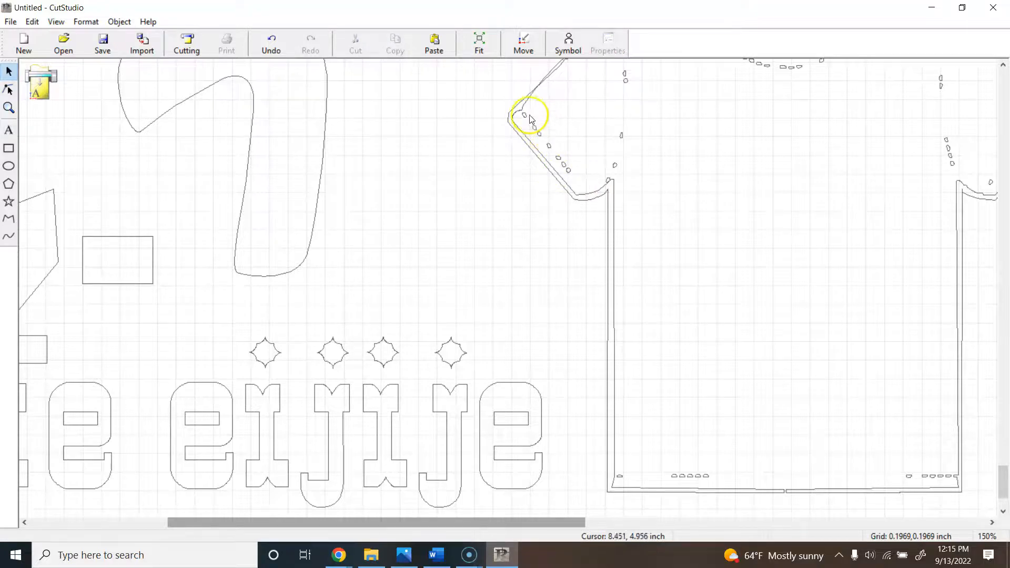
{"action": "left_click_drag", "start_coordinate": [608, 66], "coordinate": [642, 173]}
{"action": "key", "text": "Delete"}
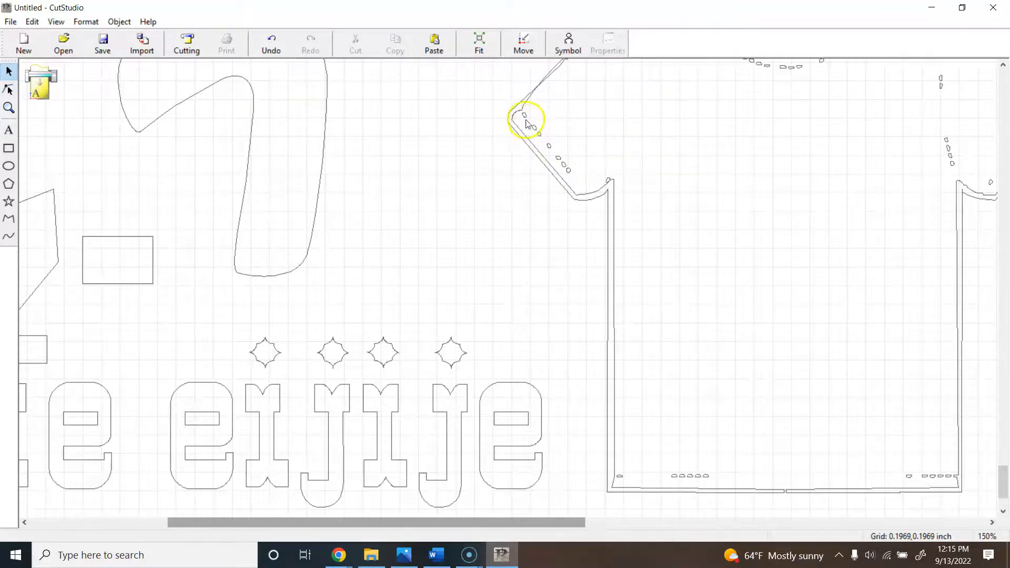
Delete the two rows of small stitch fragments above the T-shirt's bottom hem, one near each side.
{"action": "left_click_drag", "start_coordinate": [636, 472], "coordinate": [736, 482]}
{"action": "key", "text": "Delete"}
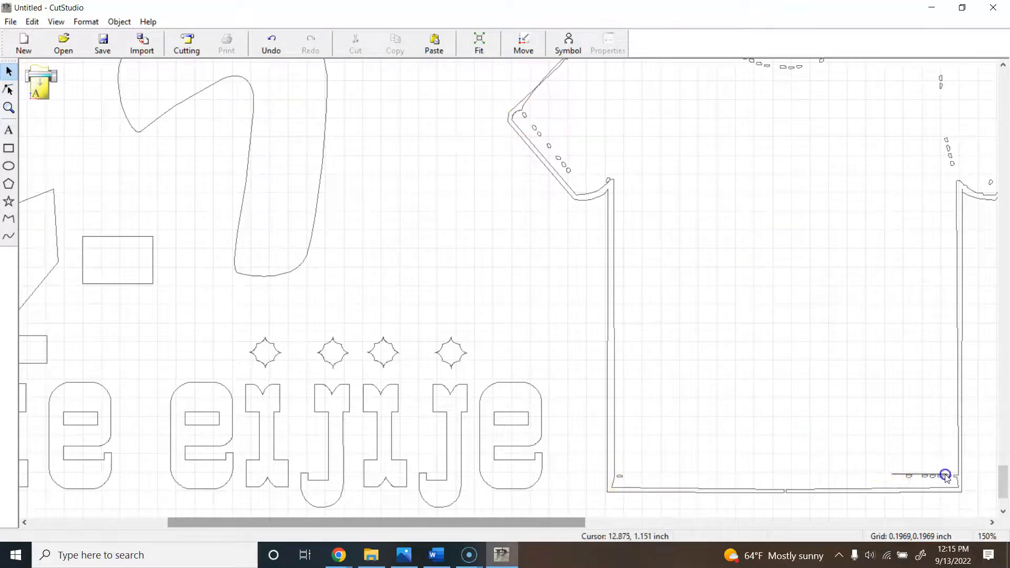
{"action": "left_click_drag", "start_coordinate": [953, 482], "coordinate": [953, 482]}
{"action": "key", "text": "Delete"}
{"action": "left_click_drag", "start_coordinate": [581, 180], "coordinate": [604, 150]}
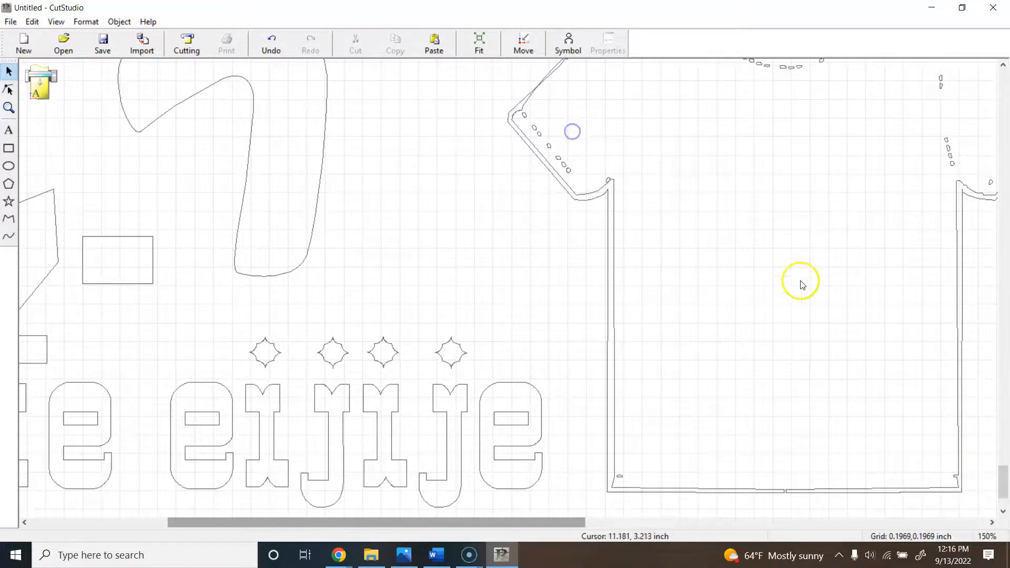
Close the small gap in the middle of the bottom hem by shifting the right-hand outline piece against the left-hand one.
{"action": "scroll", "coordinate": [471, 368], "scroll_direction": "down", "scroll_amount": 2}
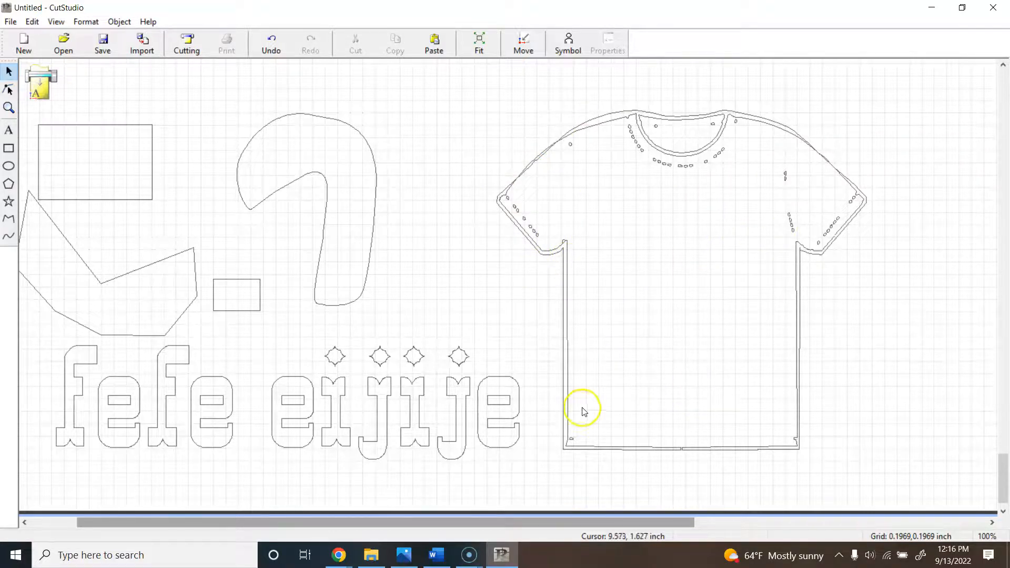
{"action": "scroll", "coordinate": [639, 415], "scroll_direction": "up", "scroll_amount": 2}
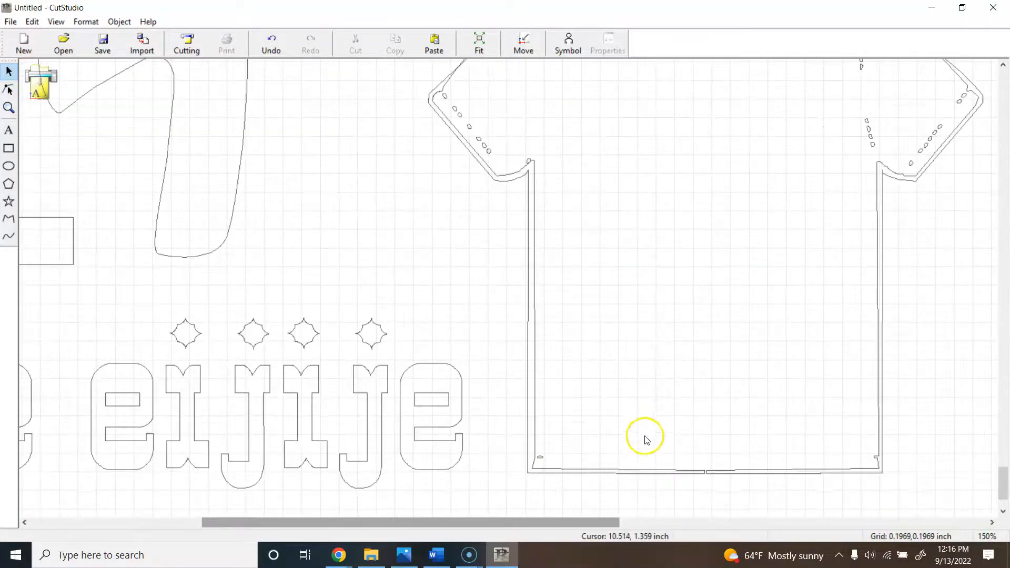
{"action": "scroll", "coordinate": [692, 469], "scroll_direction": "up", "scroll_amount": 1}
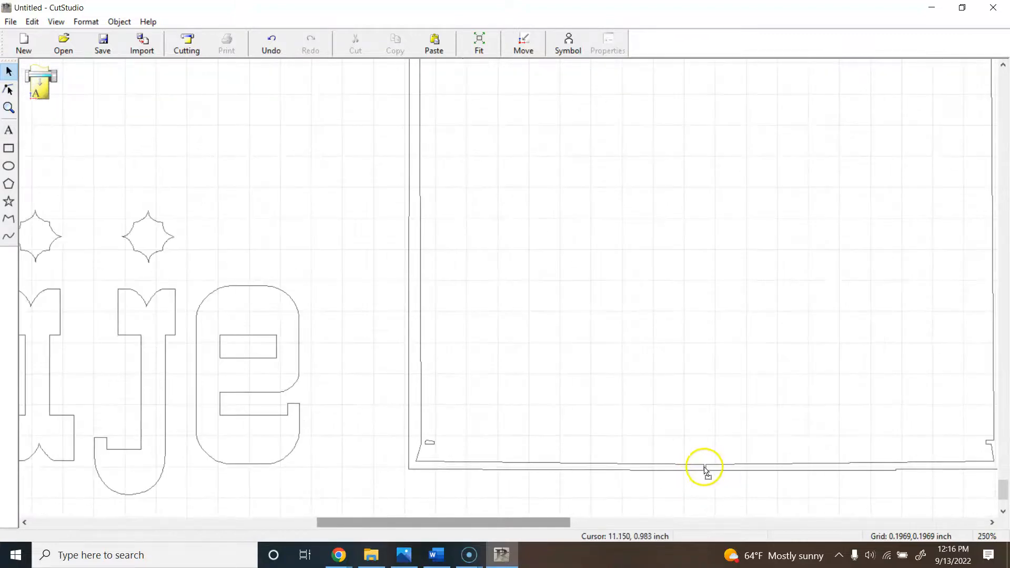
{"action": "scroll", "coordinate": [705, 471], "scroll_direction": "up", "scroll_amount": 1}
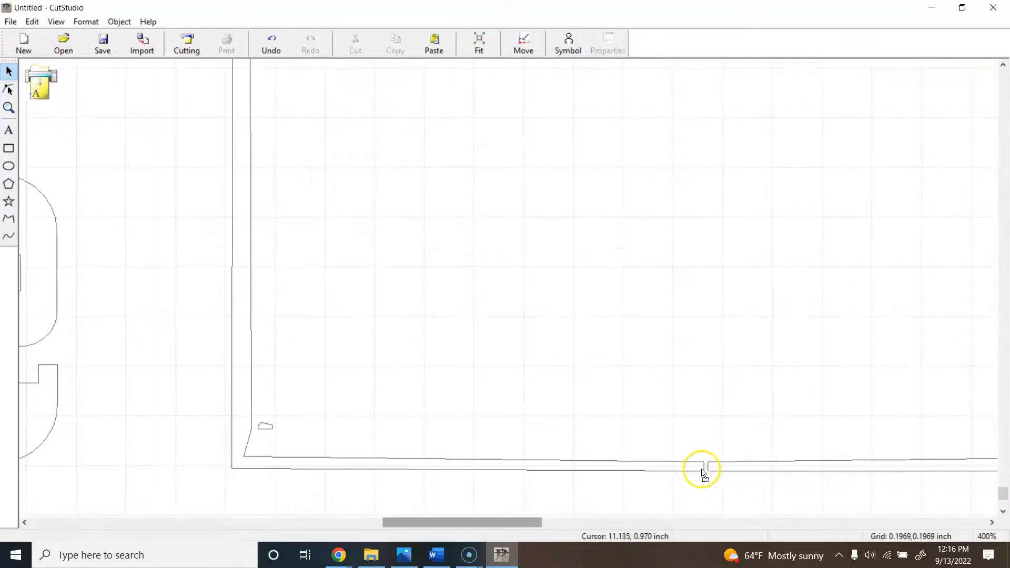
{"action": "left_click", "coordinate": [708, 469]}
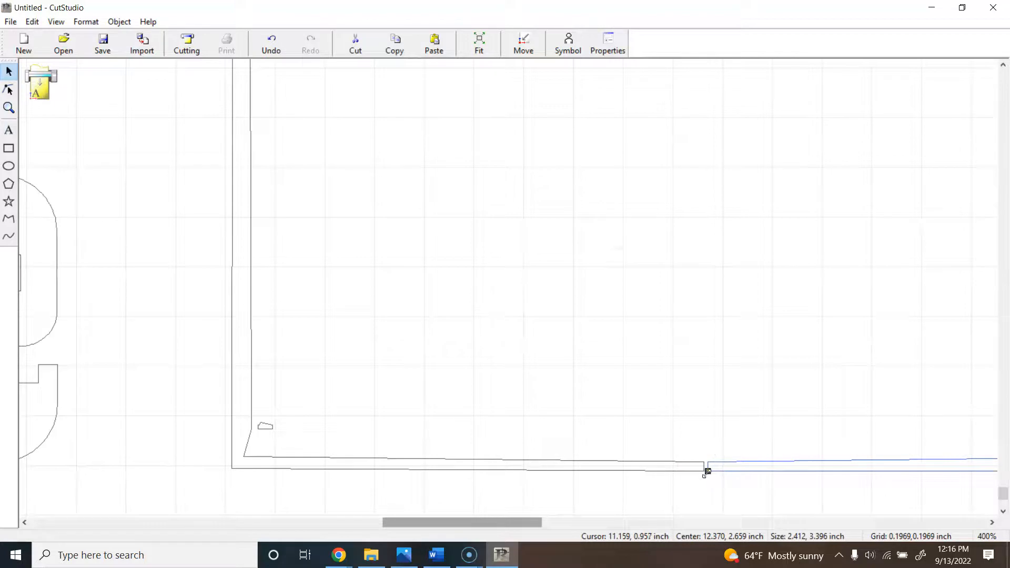
{"action": "left_click_drag", "start_coordinate": [707, 471], "coordinate": [705, 470]}
{"action": "left_click", "coordinate": [773, 368]}
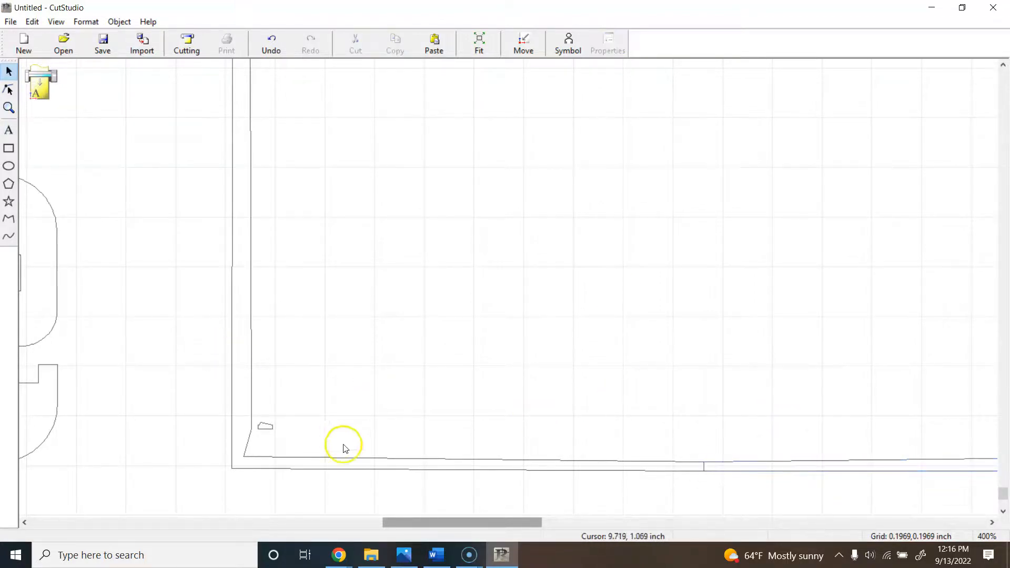
Edit the points of the T-shirt outline on the right shoulder, moving the nodes where the two lines cross outward to separate them.
{"action": "scroll", "coordinate": [262, 388], "scroll_direction": "up", "scroll_amount": 6}
{"action": "scroll", "coordinate": [531, 447], "scroll_direction": "down", "scroll_amount": 7}
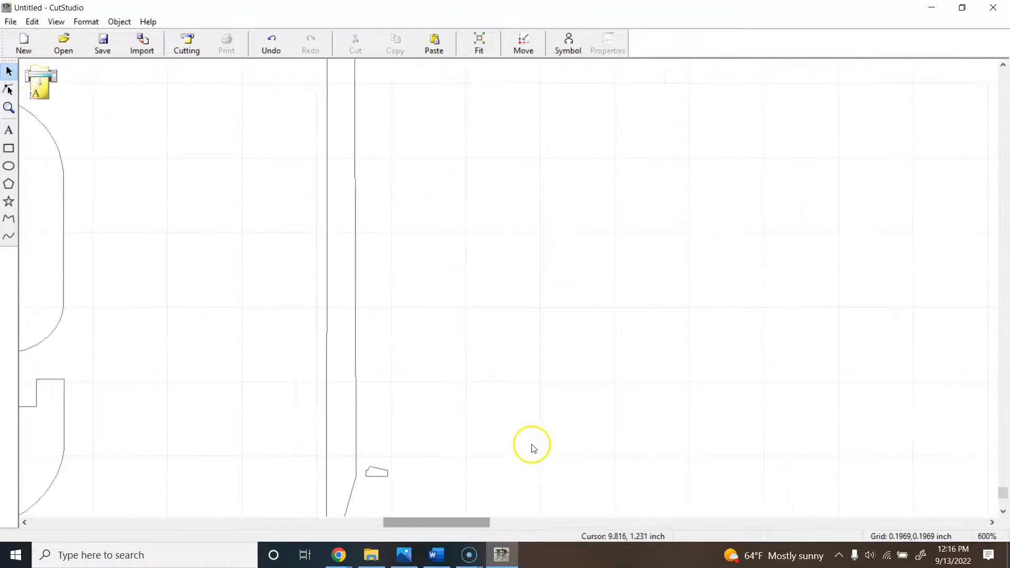
{"action": "scroll", "coordinate": [531, 433], "scroll_direction": "down", "scroll_amount": 5}
{"action": "left_click_drag", "start_coordinate": [743, 262], "coordinate": [626, 485]}
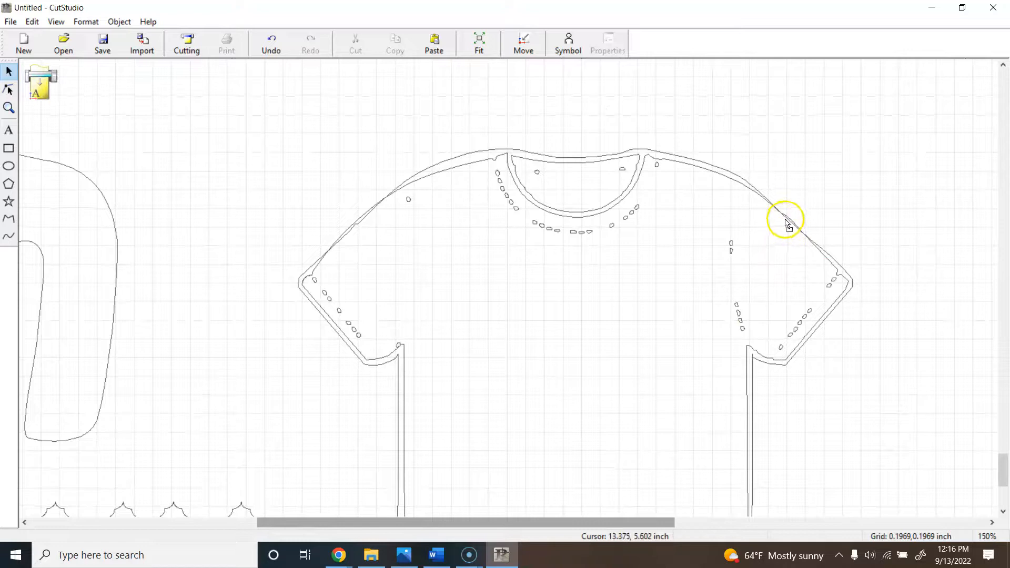
{"action": "scroll", "coordinate": [756, 235], "scroll_direction": "up", "scroll_amount": 8}
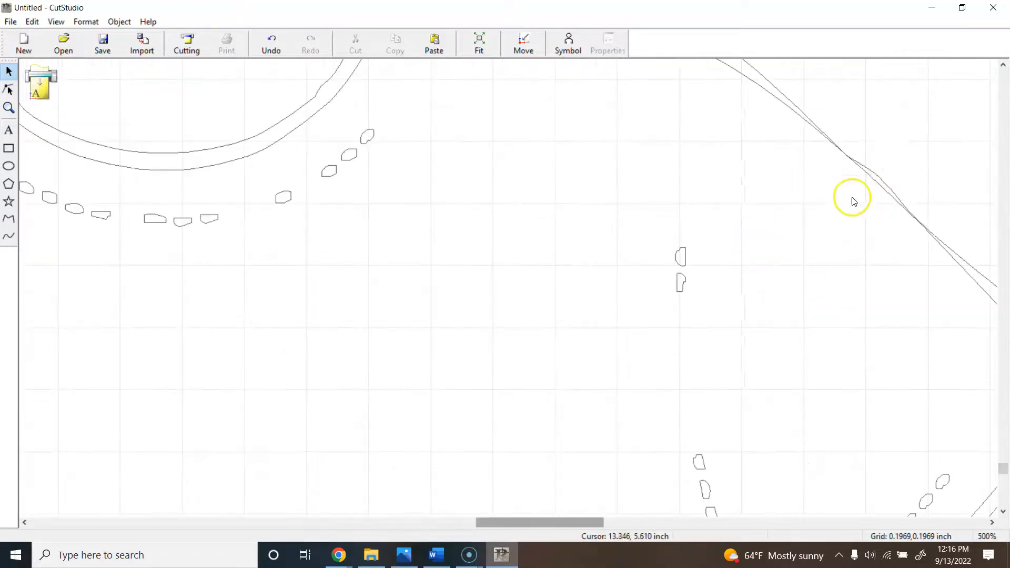
{"action": "left_click", "coordinate": [843, 155]}
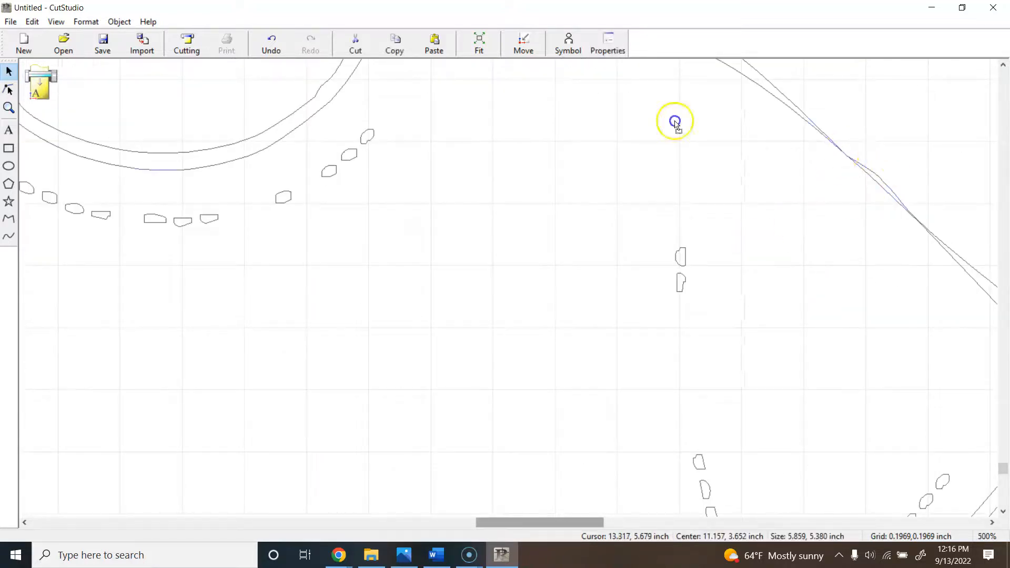
{"action": "left_click", "coordinate": [865, 169]}
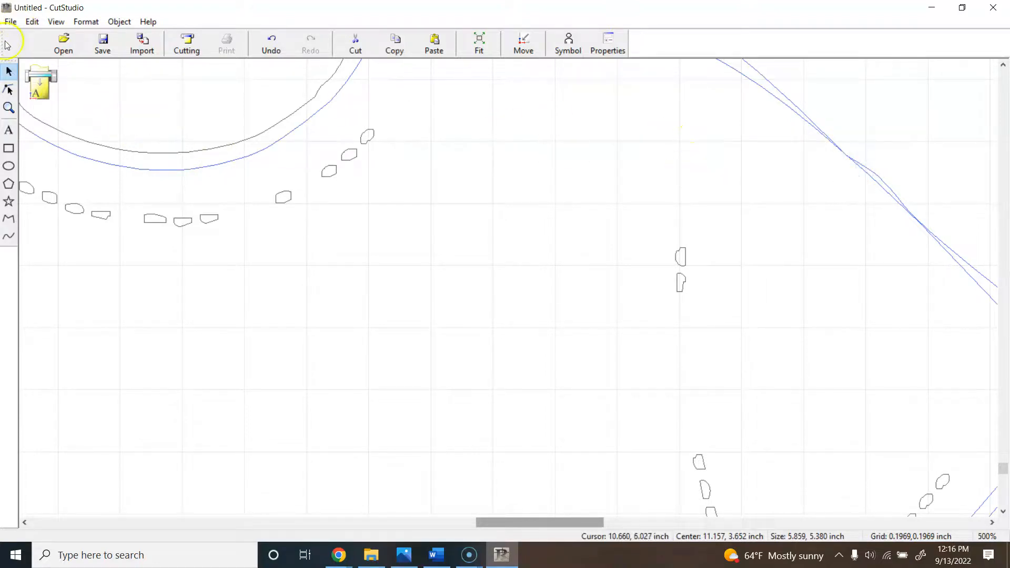
{"action": "left_click", "coordinate": [9, 86]}
{"action": "left_click", "coordinate": [853, 158]}
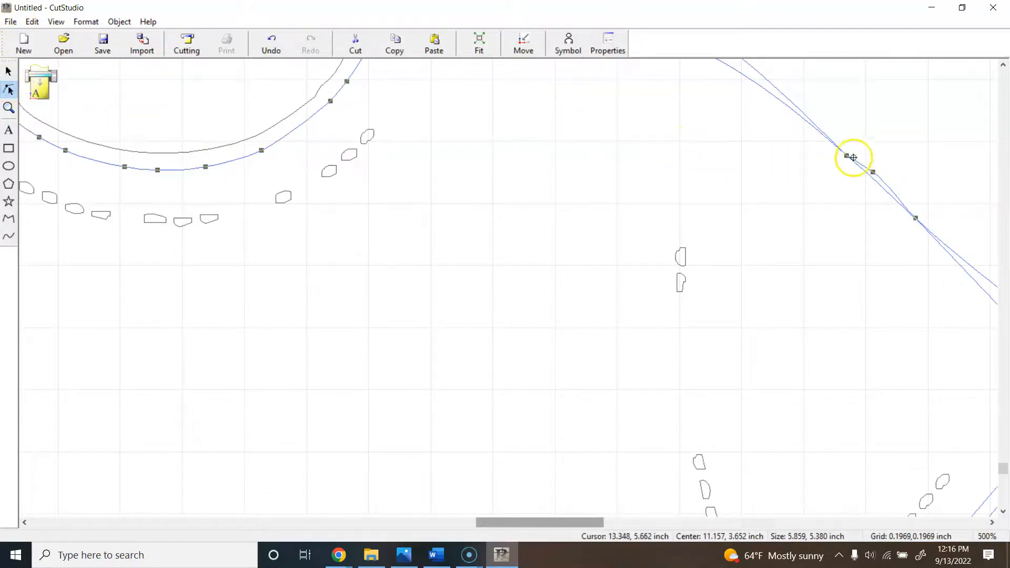
{"action": "left_click_drag", "start_coordinate": [846, 155], "coordinate": [847, 145]}
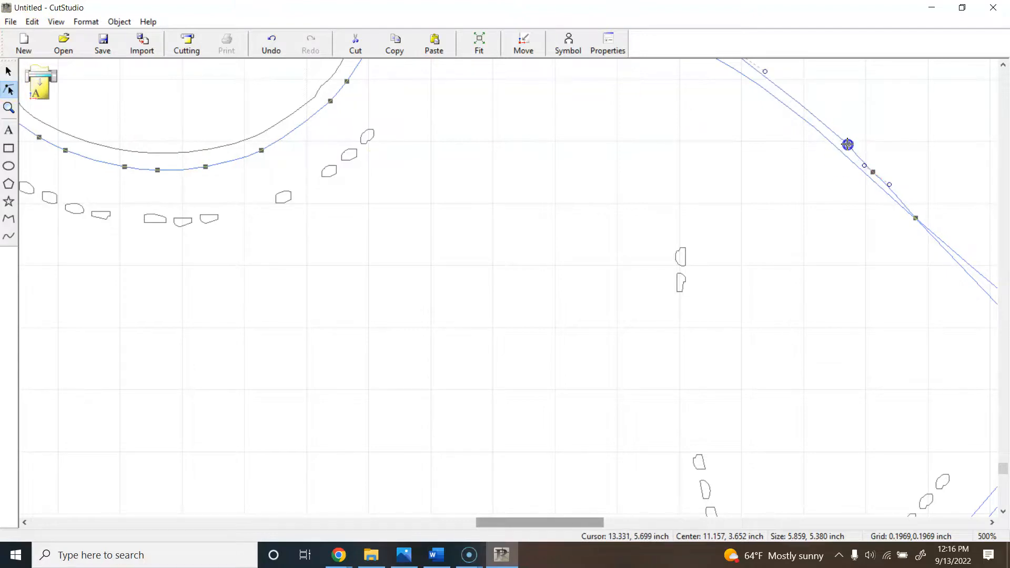
{"action": "left_click", "coordinate": [911, 217]}
{"action": "left_click_drag", "start_coordinate": [916, 219], "coordinate": [919, 215]}
{"action": "left_click", "coordinate": [782, 206]}
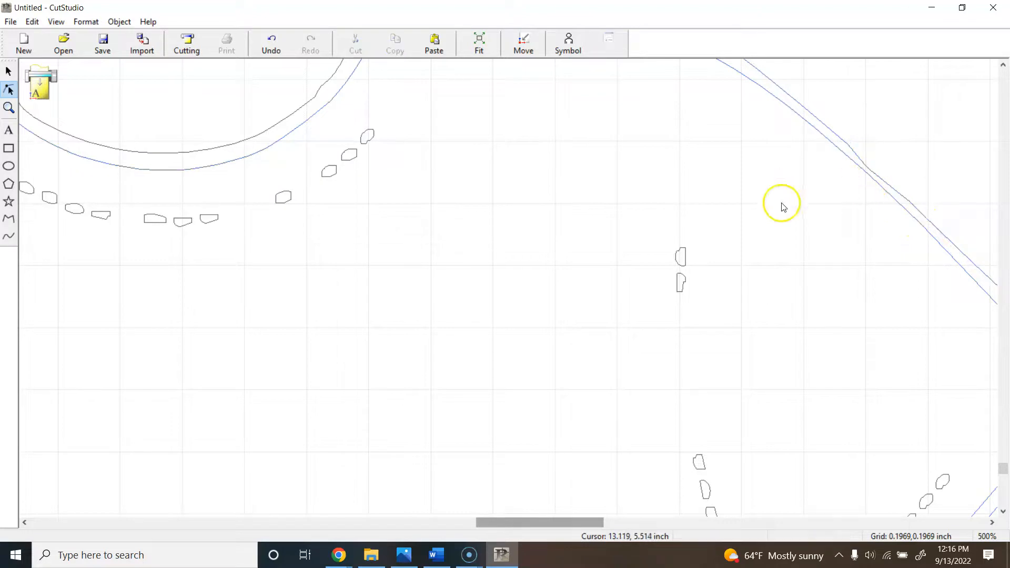
Shift the three neighbouring nodes on the outer right shoulder line further outward to smooth the curve, then deselect the outline.
{"action": "scroll", "coordinate": [417, 179], "scroll_direction": "down", "scroll_amount": 3}
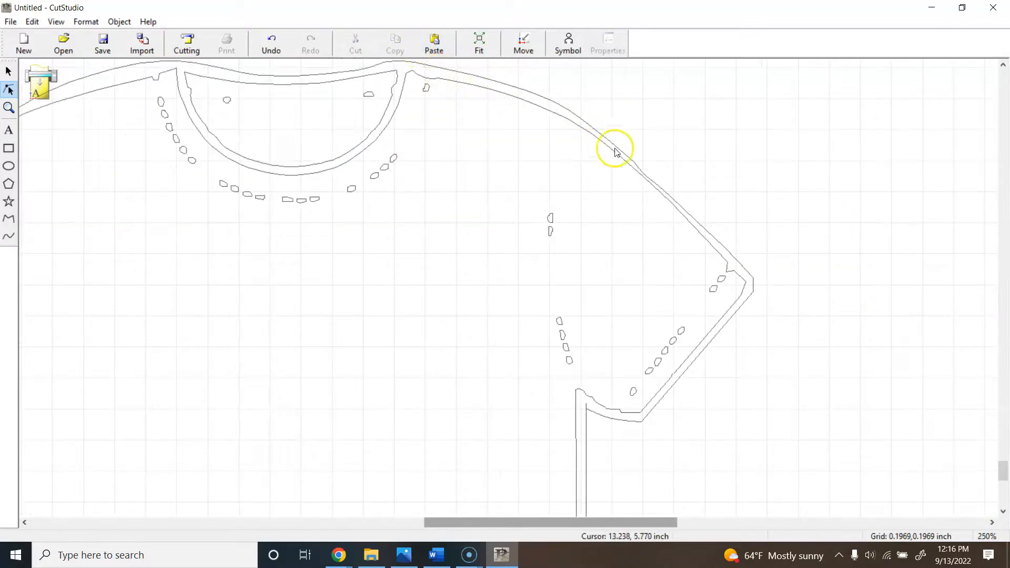
{"action": "left_click", "coordinate": [646, 173]}
{"action": "left_click", "coordinate": [647, 173]}
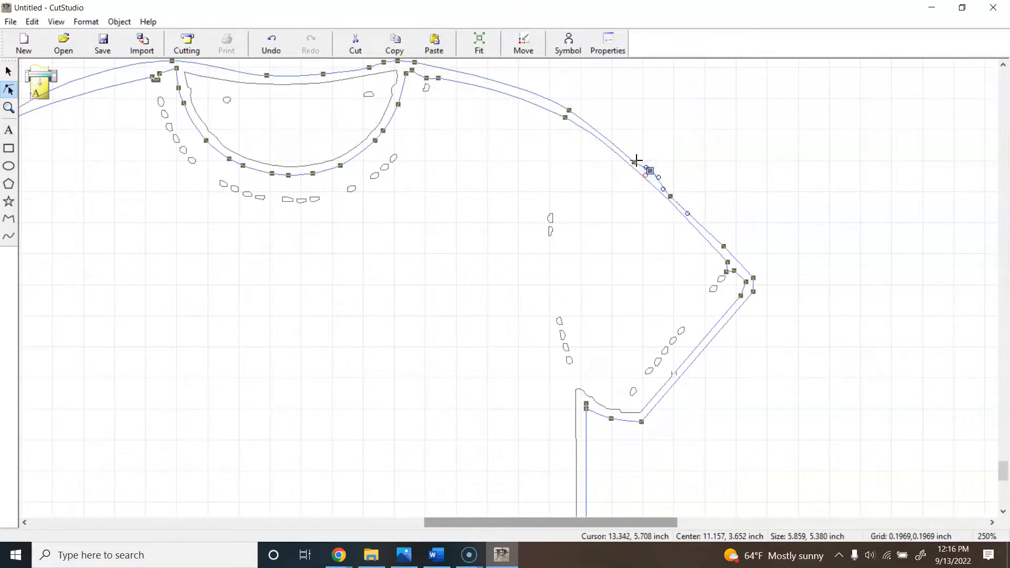
{"action": "left_click", "coordinate": [634, 158]}
{"action": "left_click", "coordinate": [677, 196]}
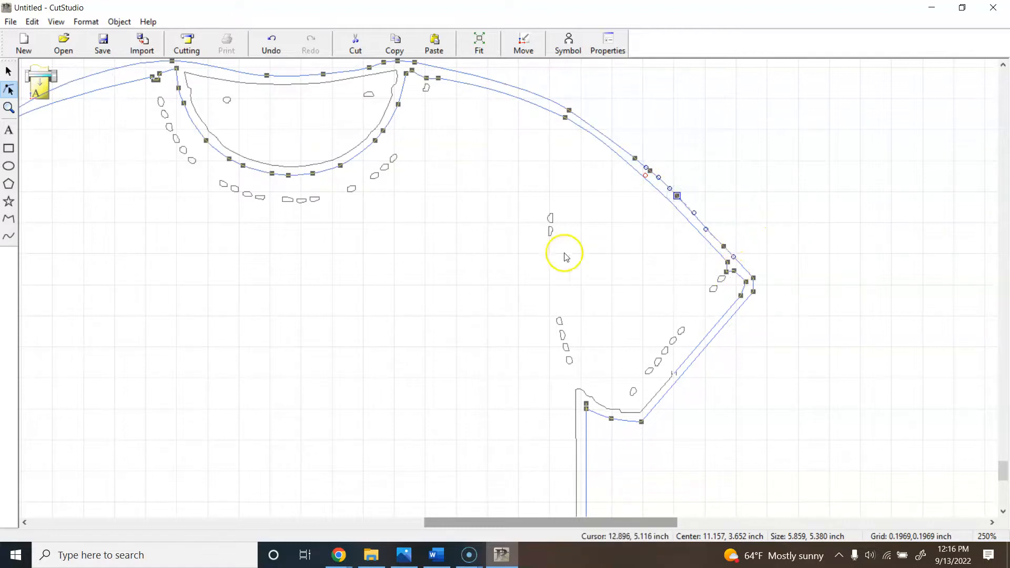
{"action": "left_click", "coordinate": [543, 250]}
Mirror the "fefe eijije" text horizontally and deselect it.
{"action": "scroll", "coordinate": [483, 208], "scroll_direction": "down", "scroll_amount": 8}
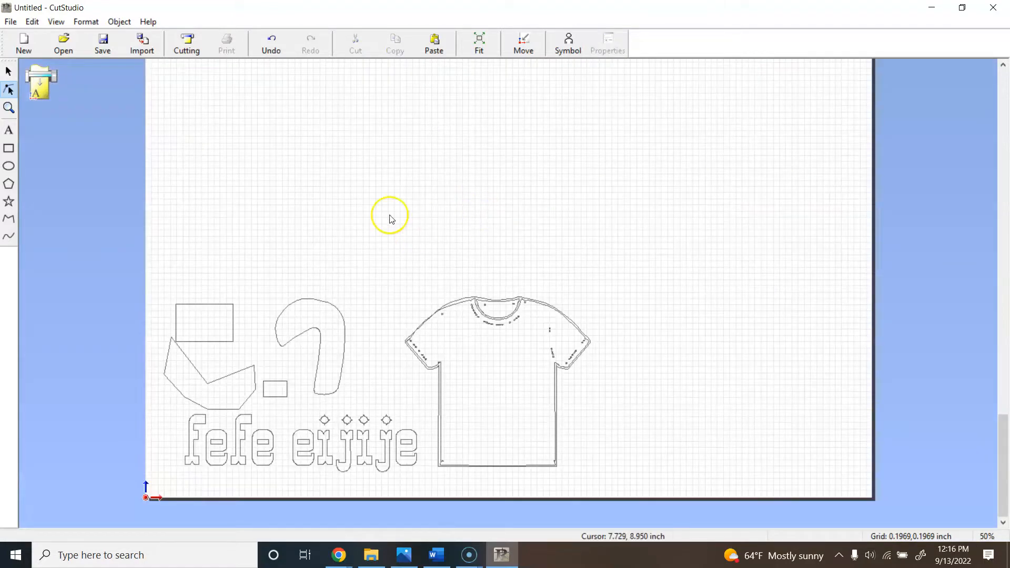
{"action": "scroll", "coordinate": [499, 150], "scroll_direction": "up", "scroll_amount": 1}
{"action": "scroll", "coordinate": [284, 421], "scroll_direction": "down", "scroll_amount": 2}
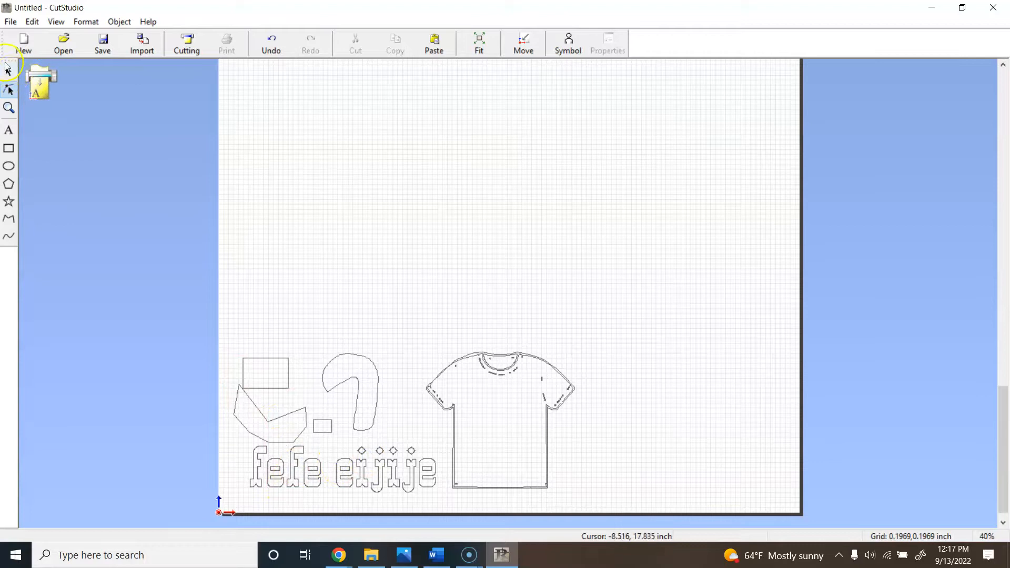
{"action": "left_click", "coordinate": [364, 461]}
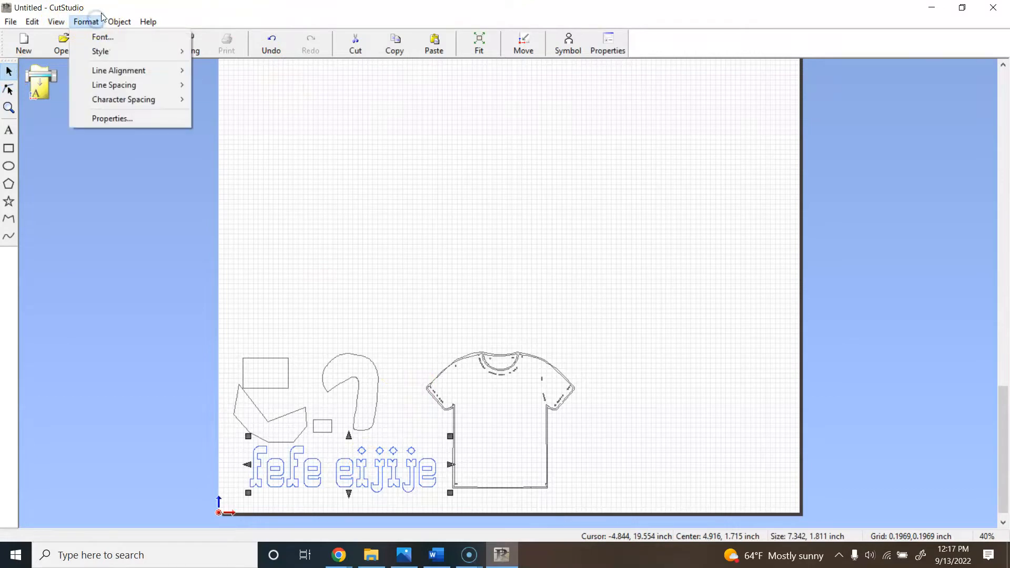
{"action": "mouse_move", "coordinate": [118, 21]}
{"action": "left_click", "coordinate": [132, 211]}
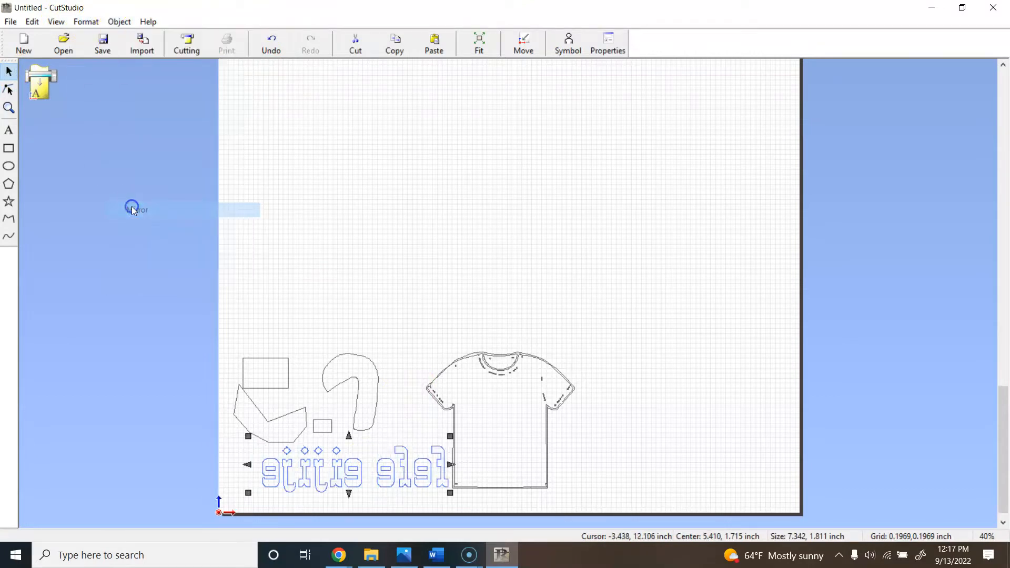
{"action": "left_click", "coordinate": [608, 248]}
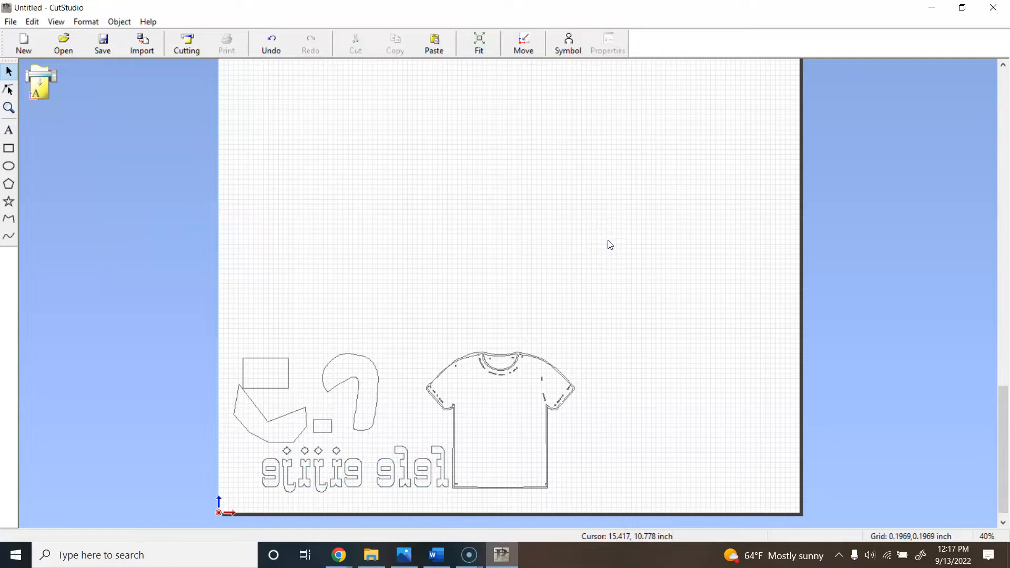